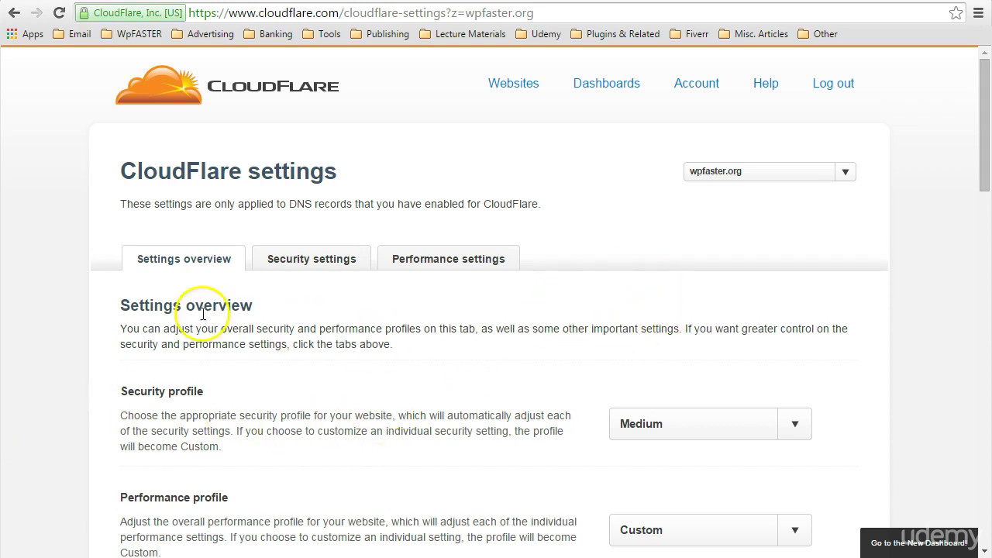
- Open the settings overview for wpfaster.org and look over its introduction
click(146, 304)
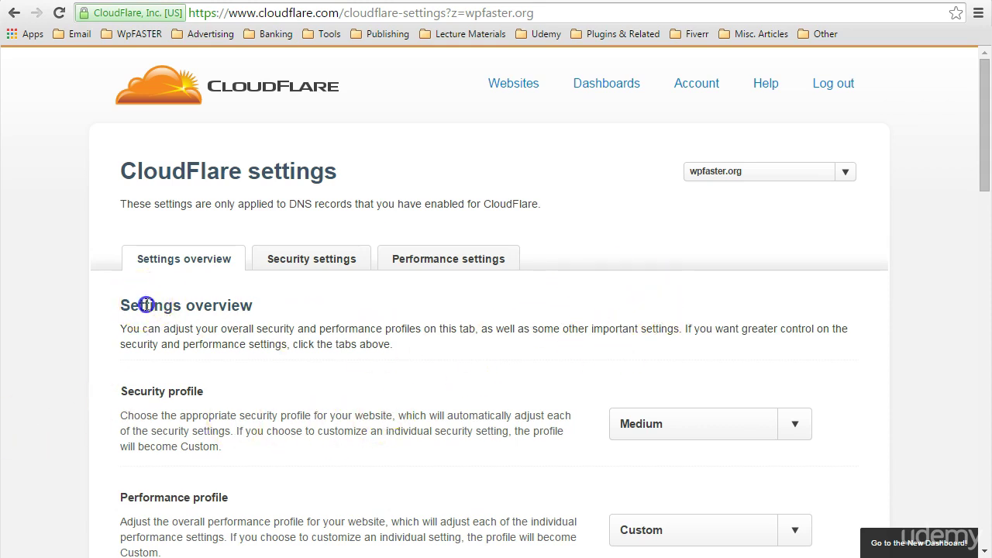
click(198, 262)
click(195, 262)
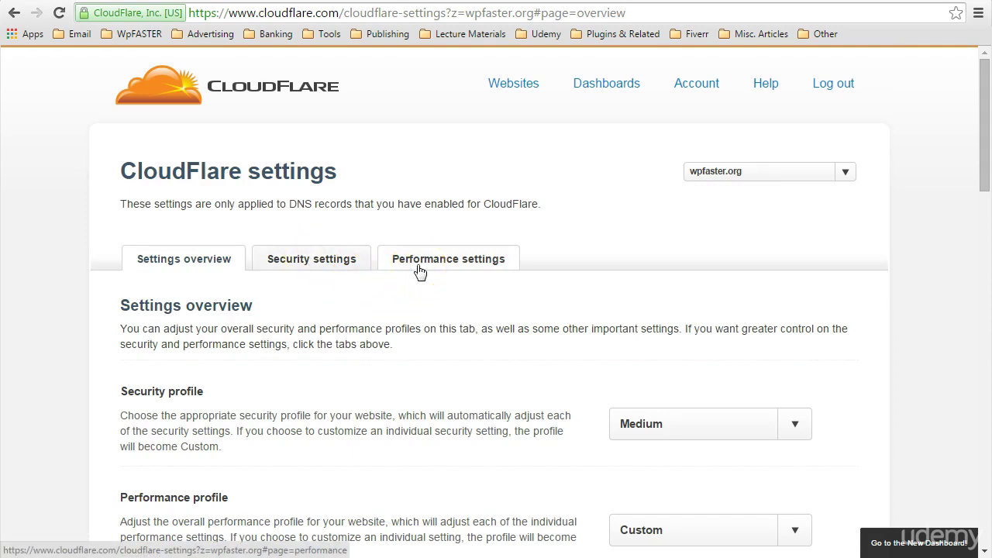
click(161, 303)
click(205, 300)
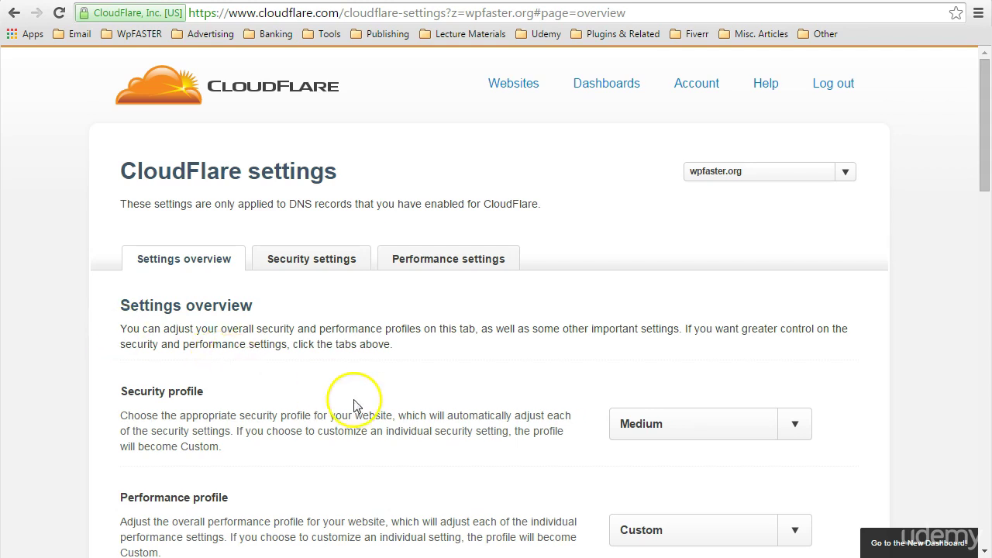
- Review the available security profile levels and close the list without choosing one
scroll(354, 400, down, 1)
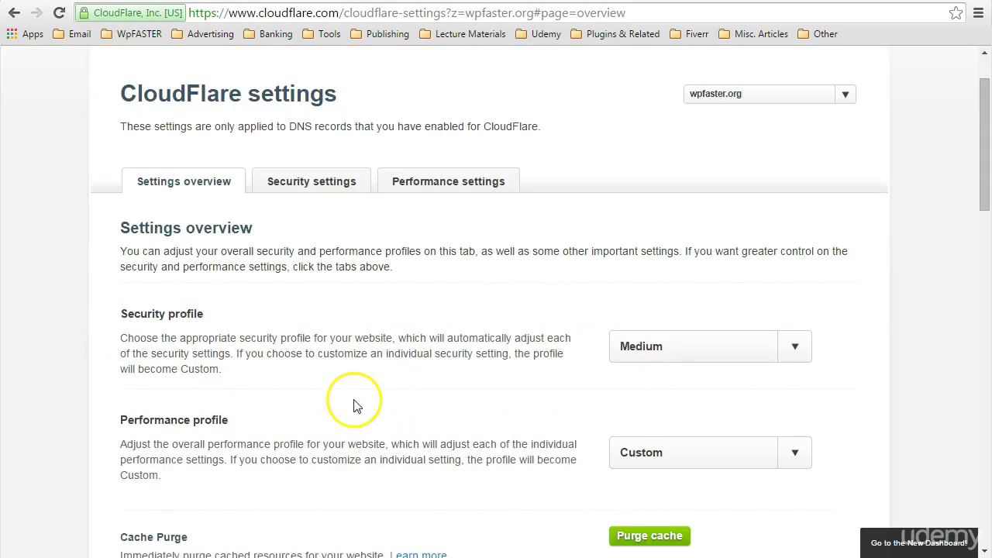
click(186, 321)
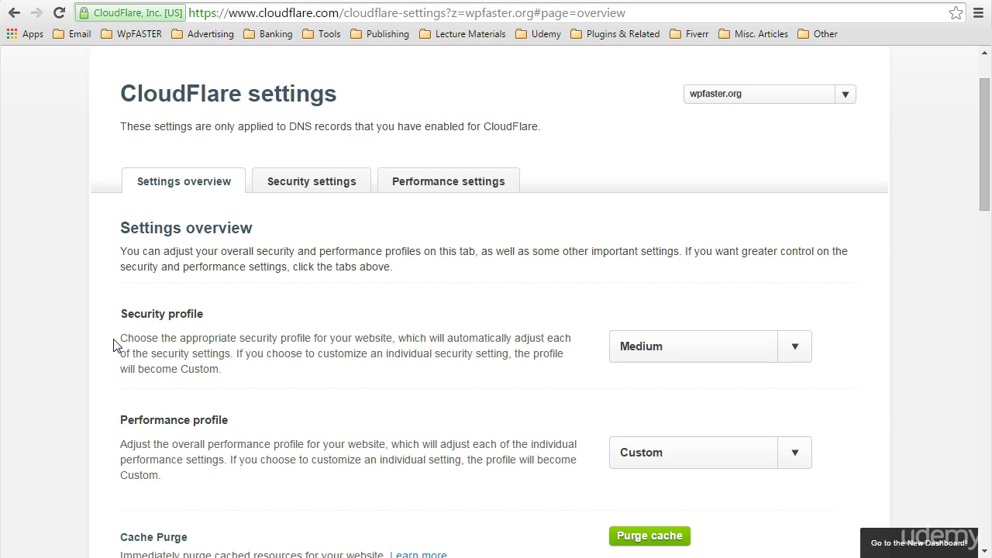
click(802, 350)
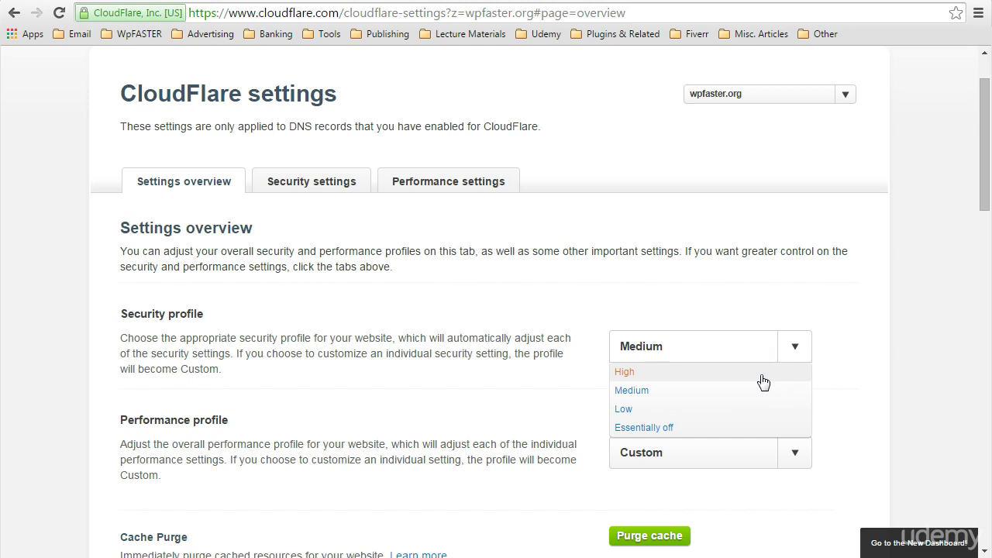
click(833, 307)
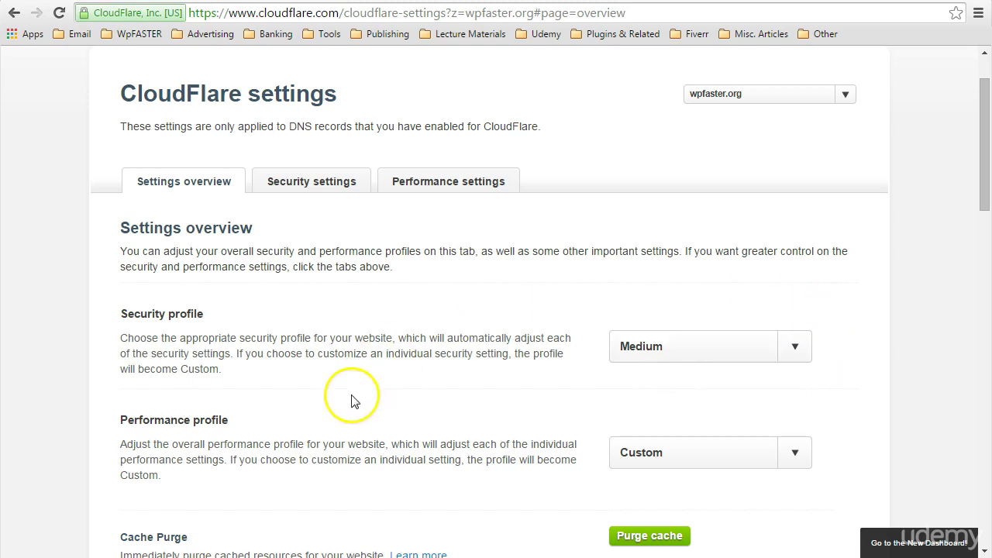
- Review the performance profile options and close the list without choosing one
scroll(351, 401, down, 1)
click(208, 338)
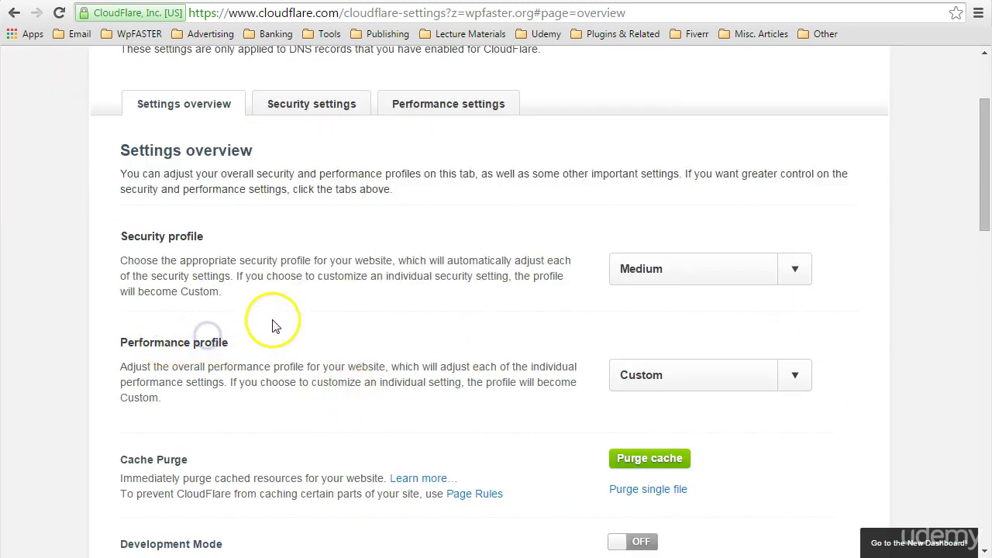
click(798, 376)
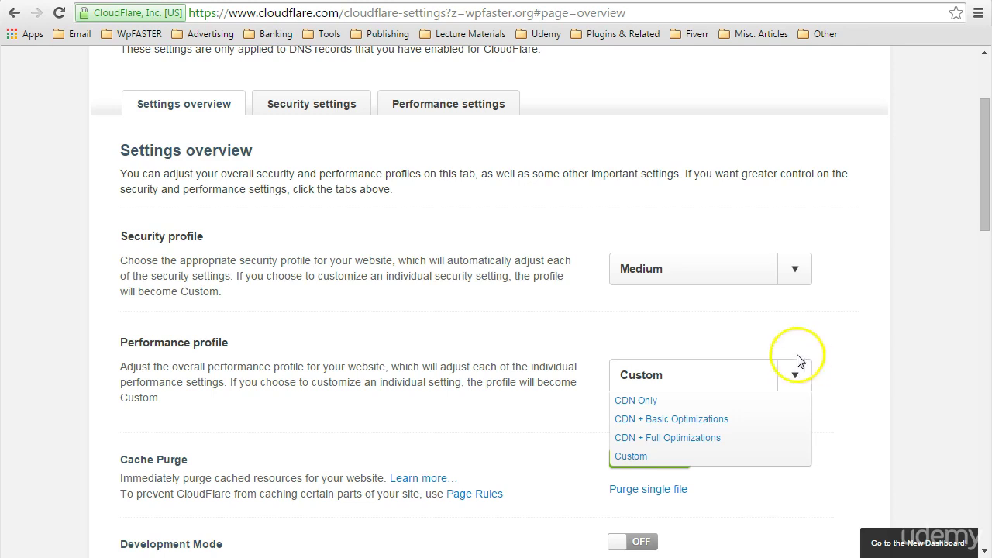
click(569, 337)
- Examine the Cache Purge setting and skim the other overview settings below it
scroll(569, 336, down, 1)
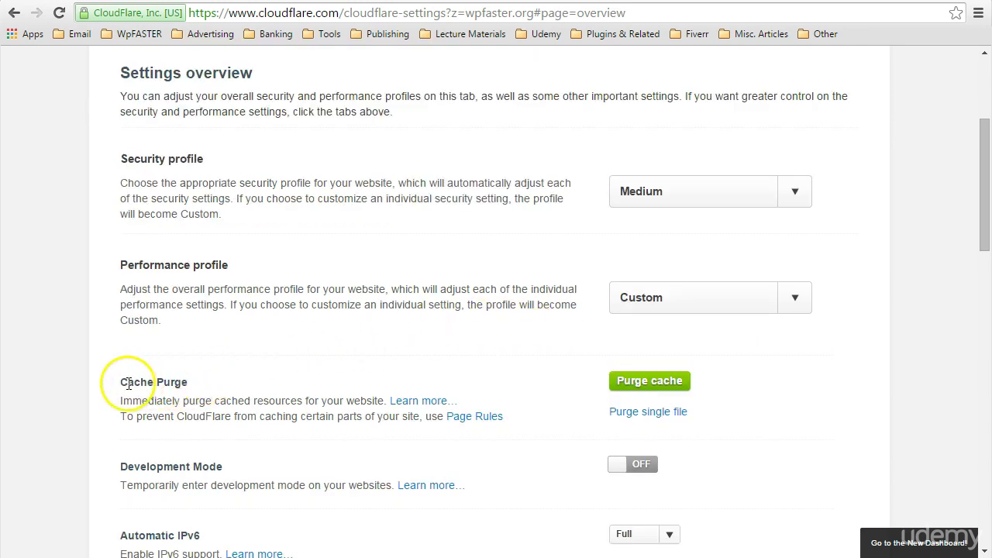
drag(116, 383, 188, 381)
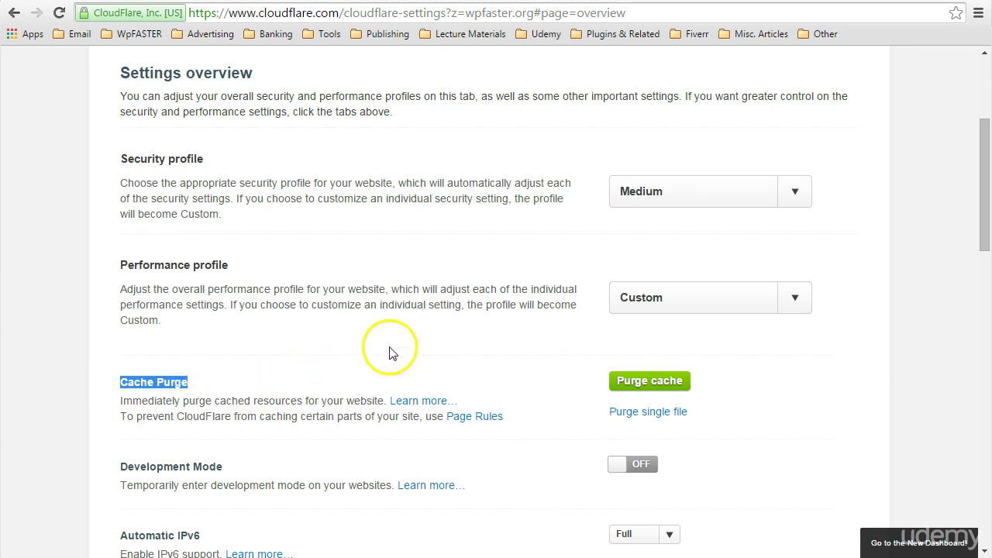
scroll(395, 356, down, 3)
scroll(412, 339, down, 3)
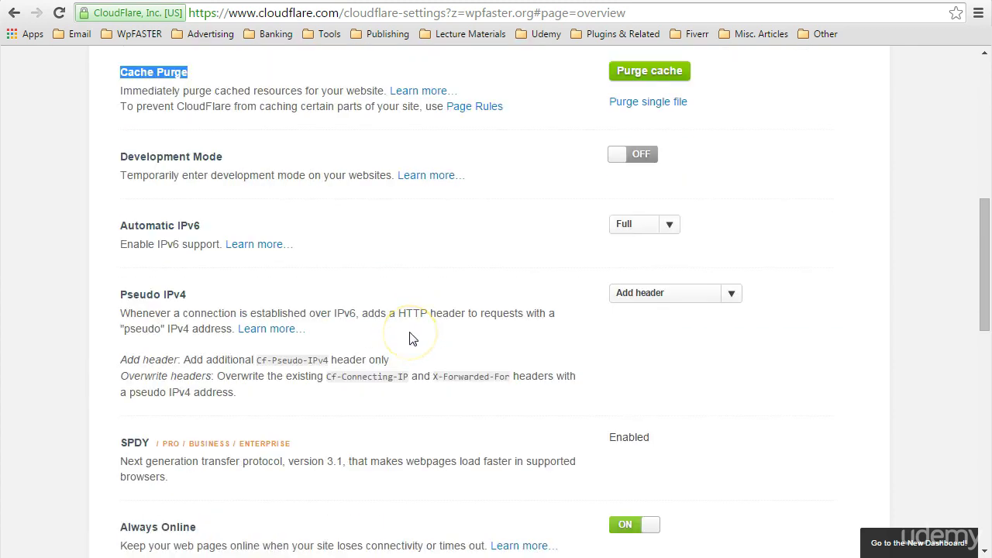
scroll(412, 339, up, 6)
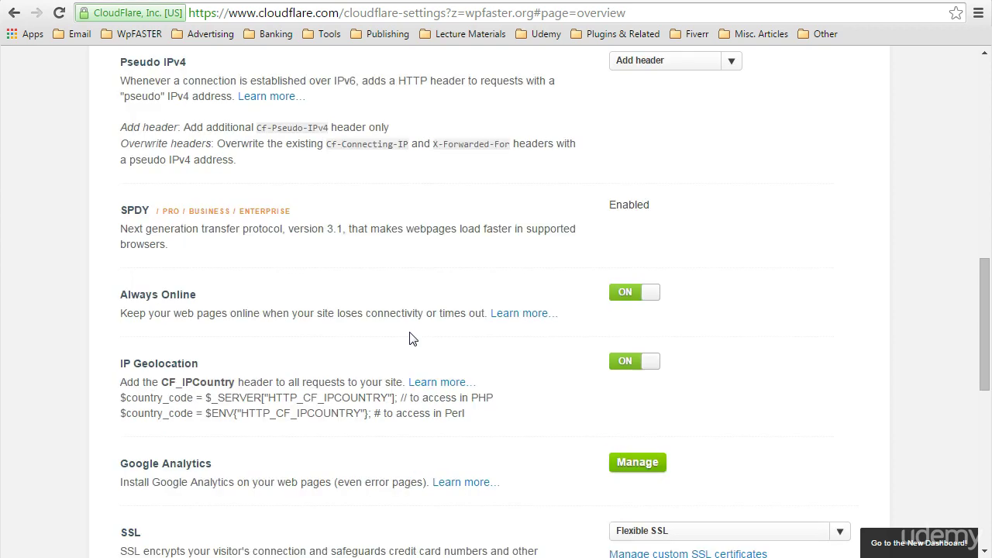
click(343, 343)
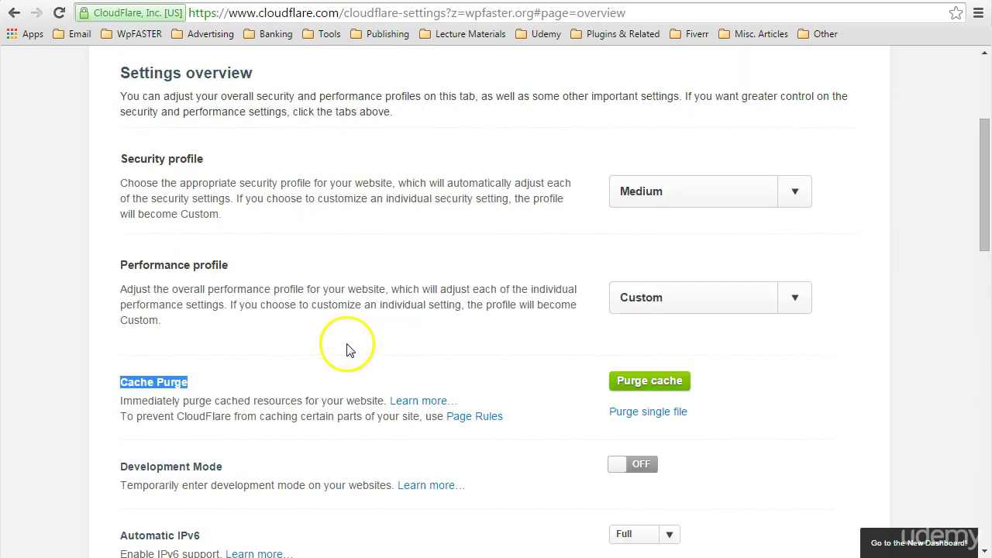
click(312, 352)
click(140, 379)
click(169, 380)
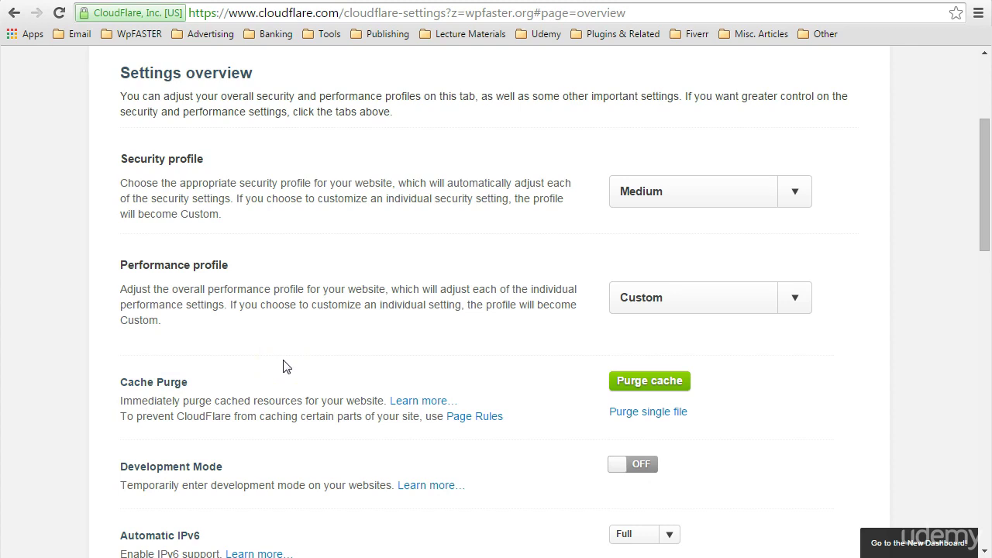
- Open the support article about purging the cache, glance over it, and return to the CloudFlare settings
click(422, 402)
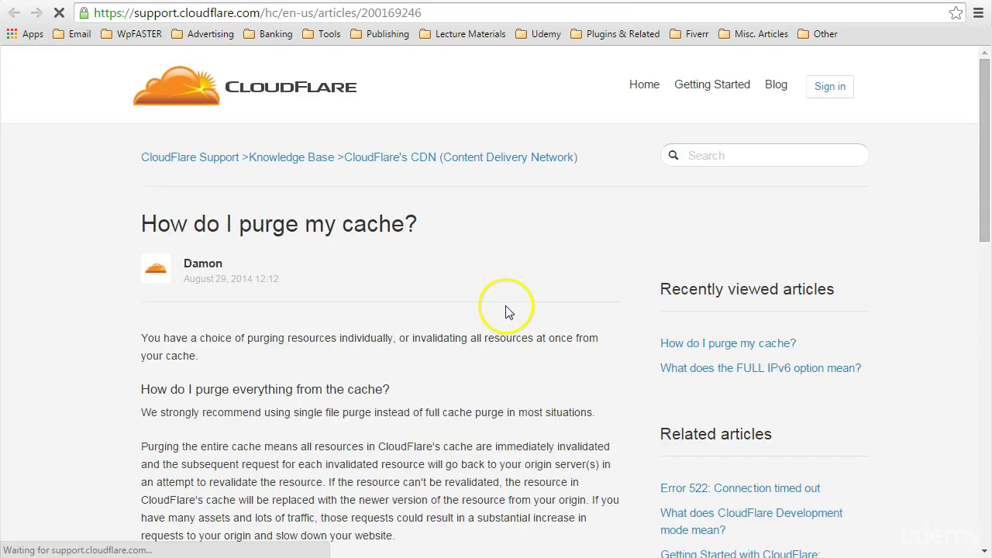
scroll(65, 321, down, 1)
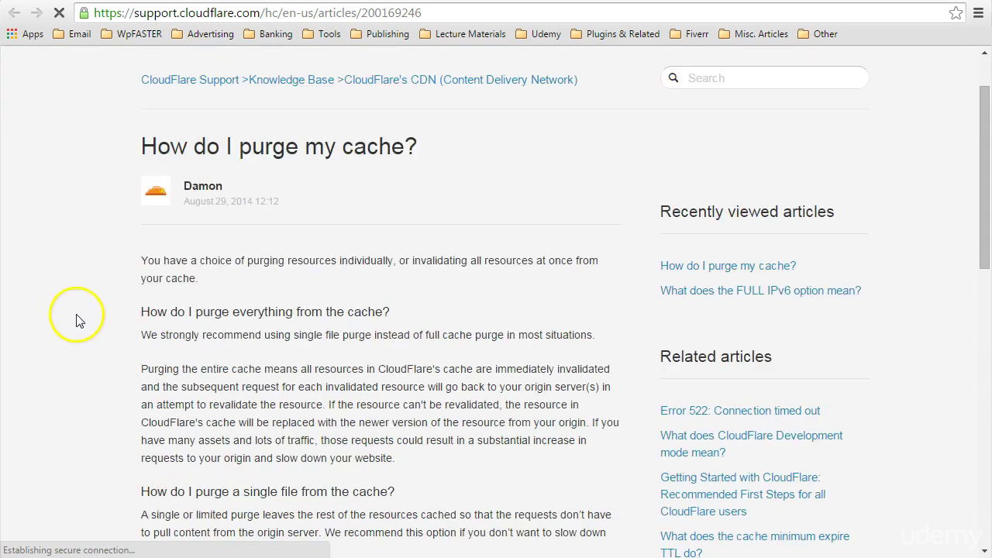
click(281, 82)
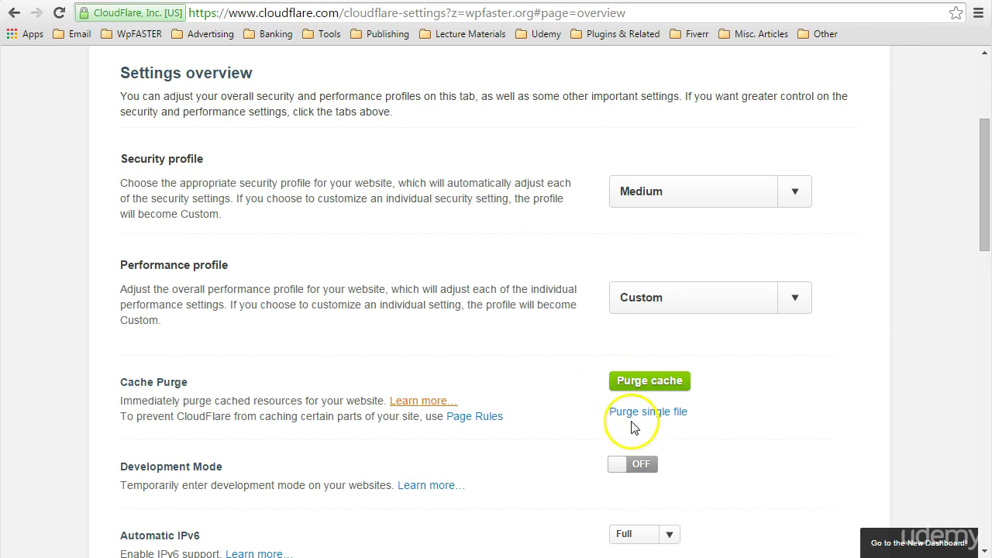
- Open the single-file cache purge form and activate its file URL field
click(630, 412)
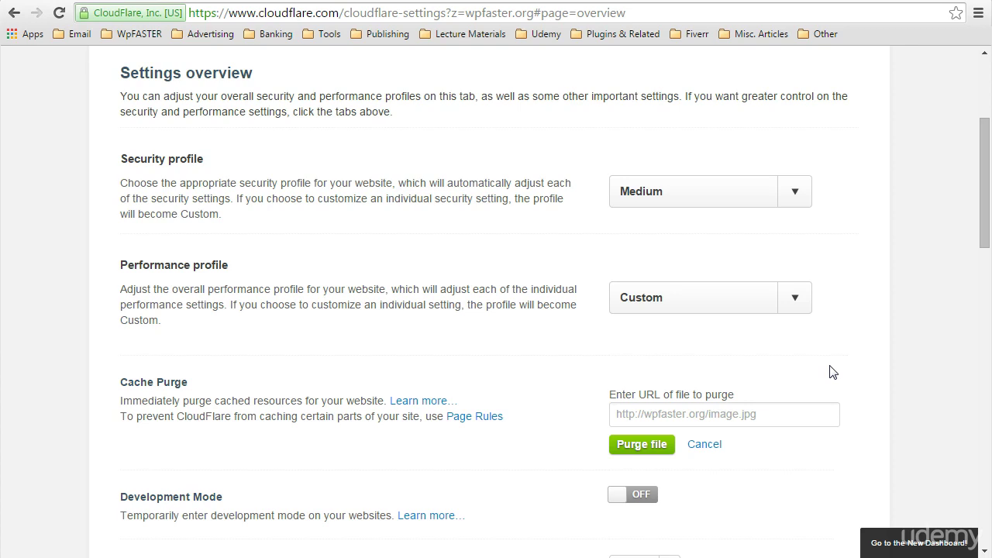
click(683, 417)
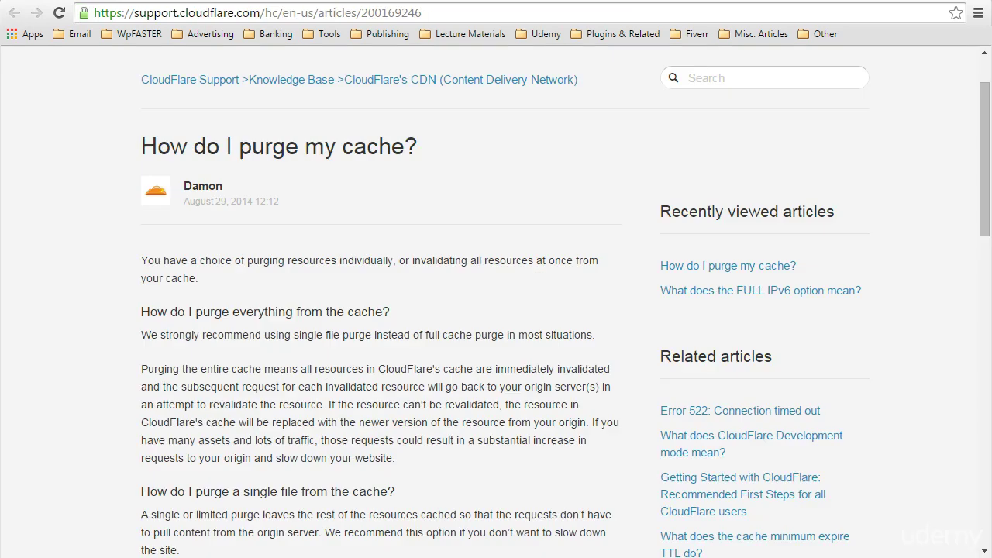
- Read the support article's recommendation on single-file versus full cache purging, highlight it, and return to the settings
scroll(500, 295, down, 2)
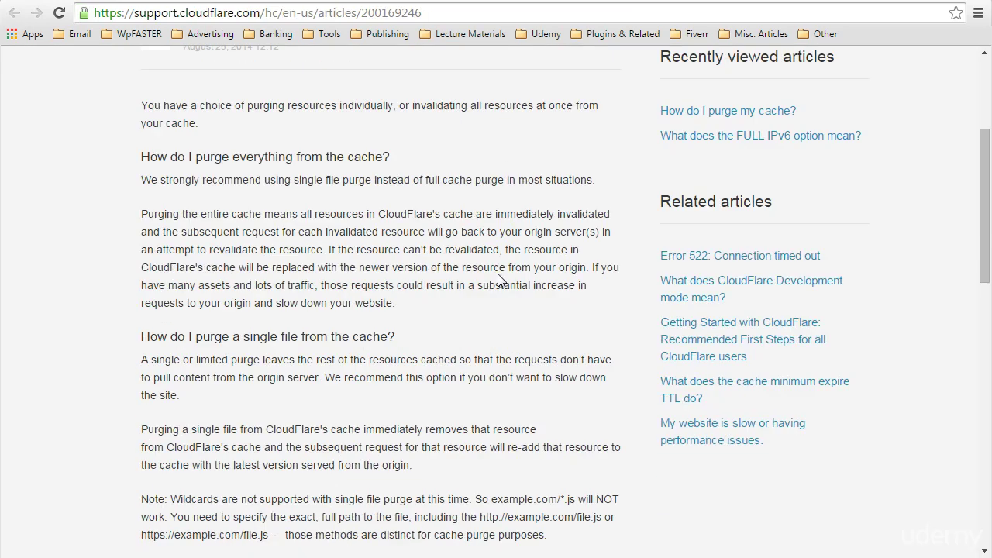
click(139, 158)
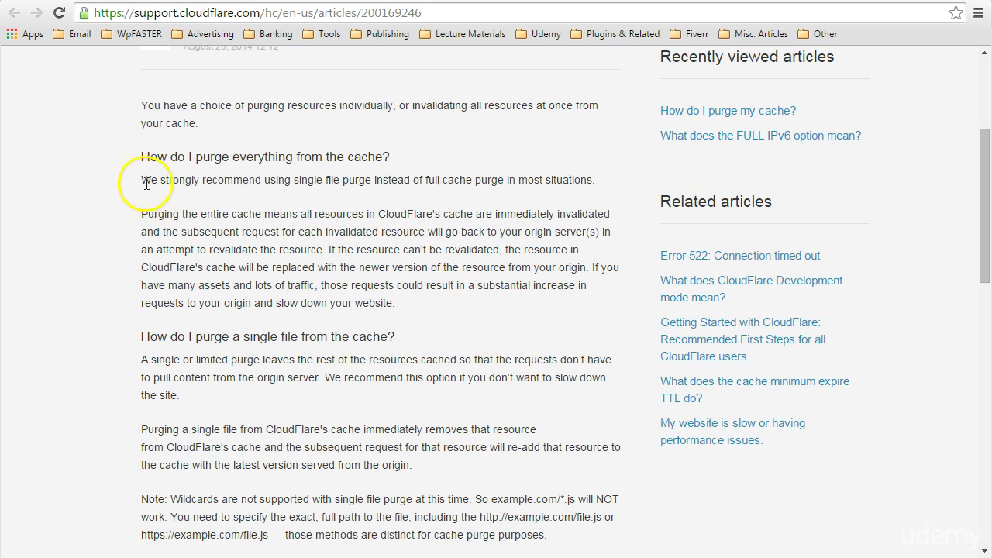
drag(142, 181, 591, 179)
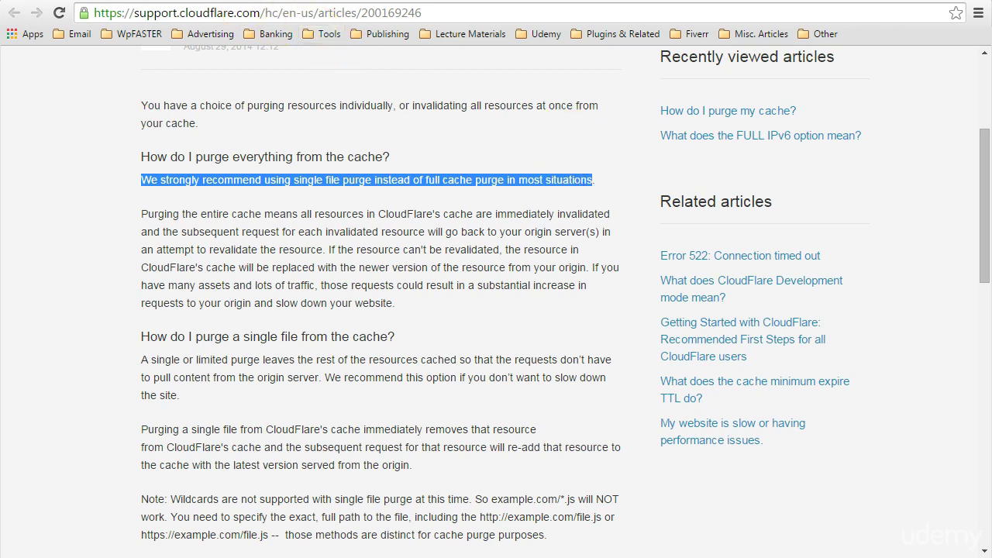
click(237, 1)
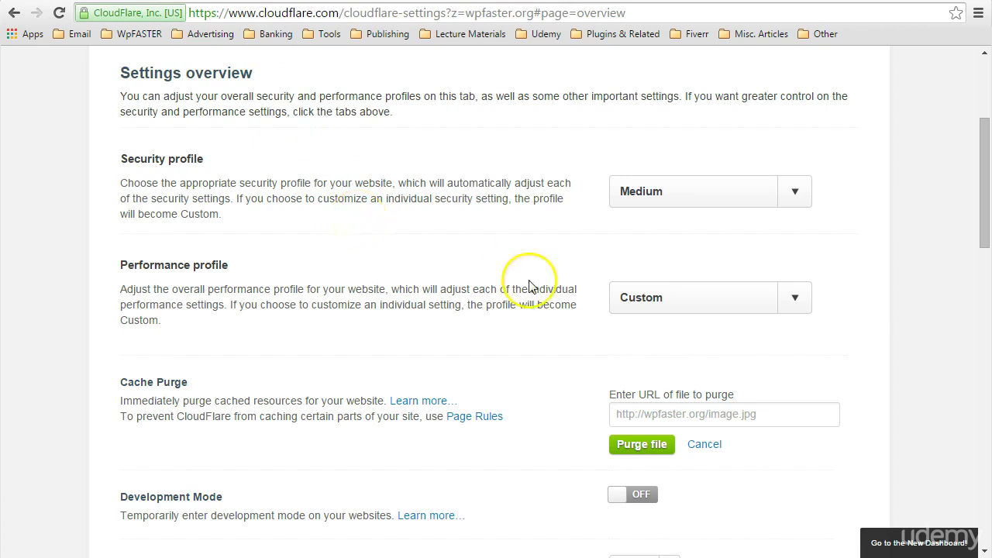
- Cancel the single-file purge and try purging the website's entire cache
click(694, 443)
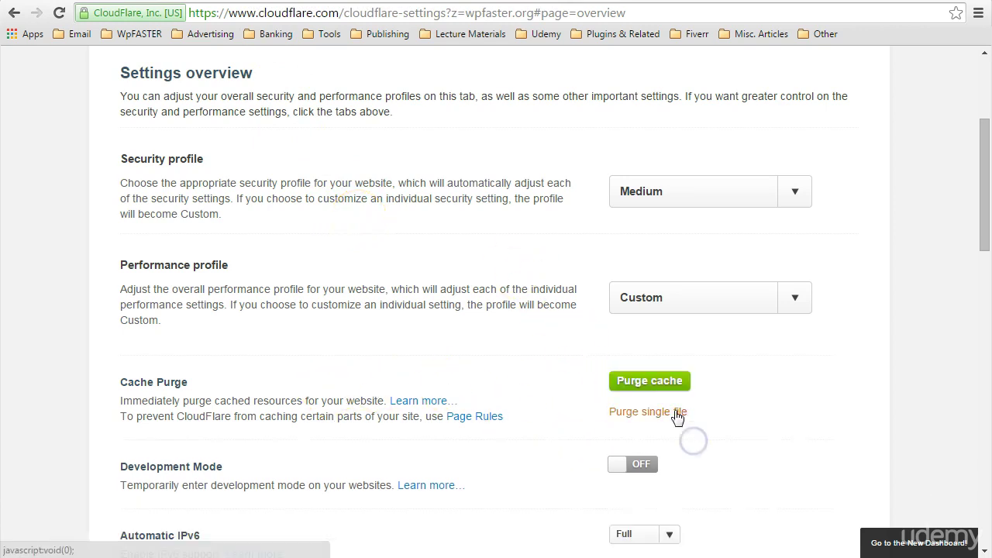
click(648, 384)
click(648, 382)
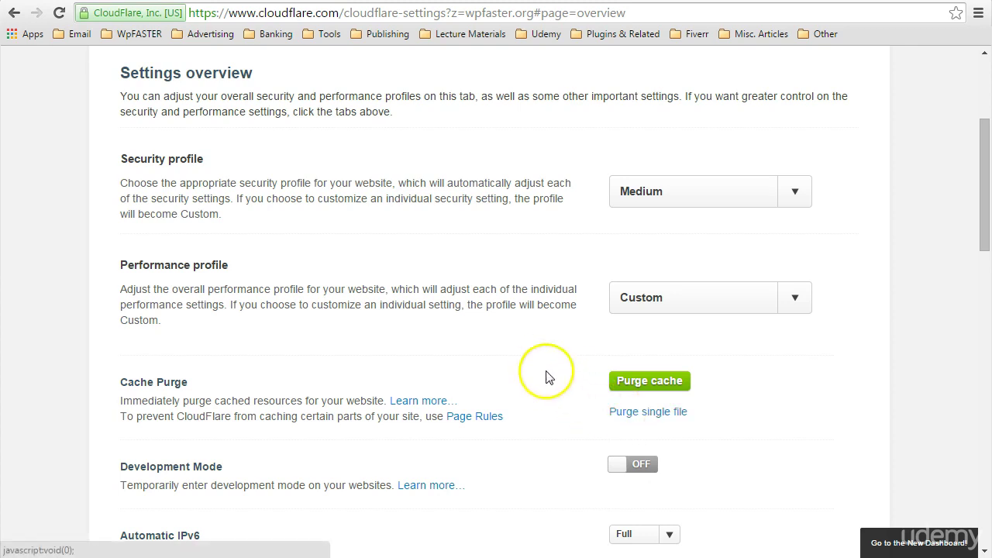
- Switch Development Mode on and back off twice
scroll(524, 363, down, 1)
click(121, 386)
drag(122, 386, 227, 381)
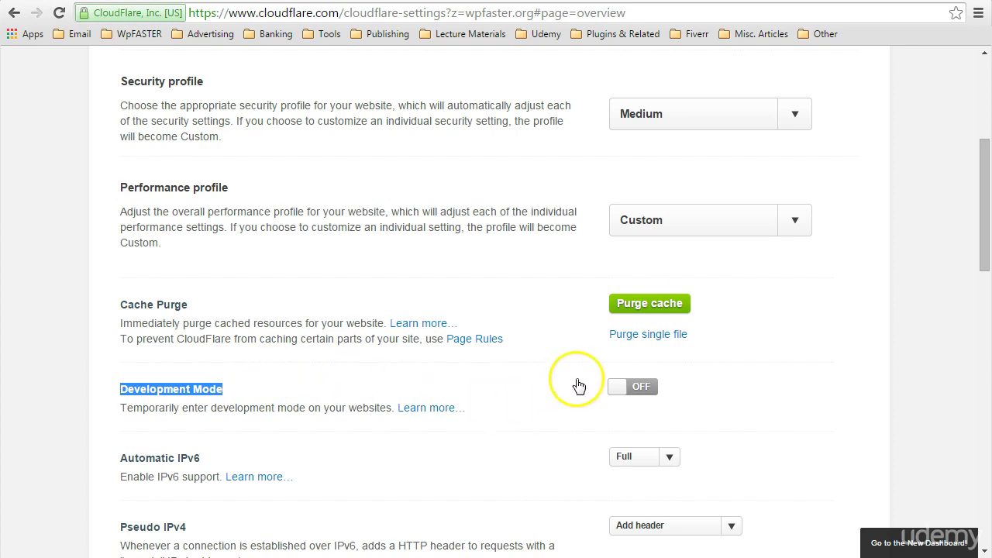
click(633, 386)
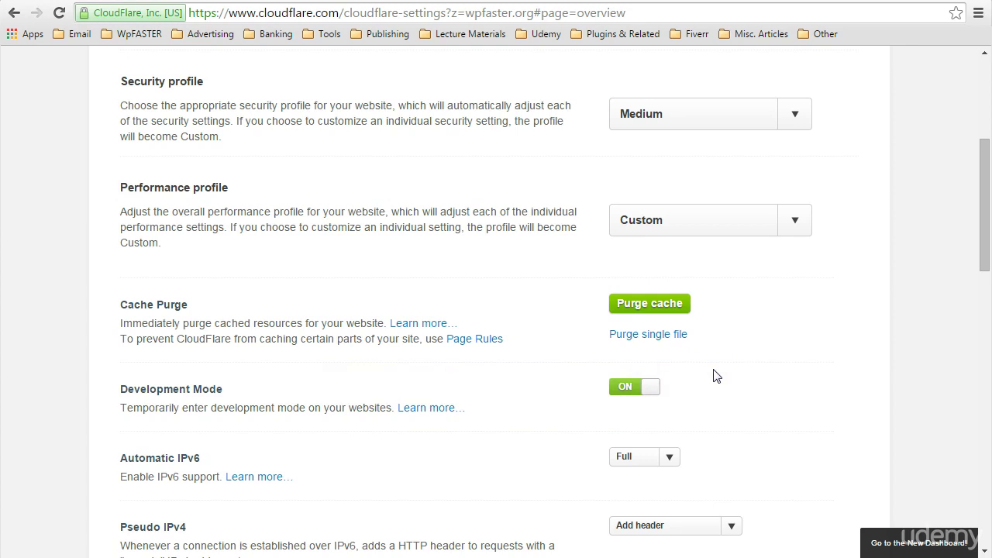
click(533, 372)
click(648, 387)
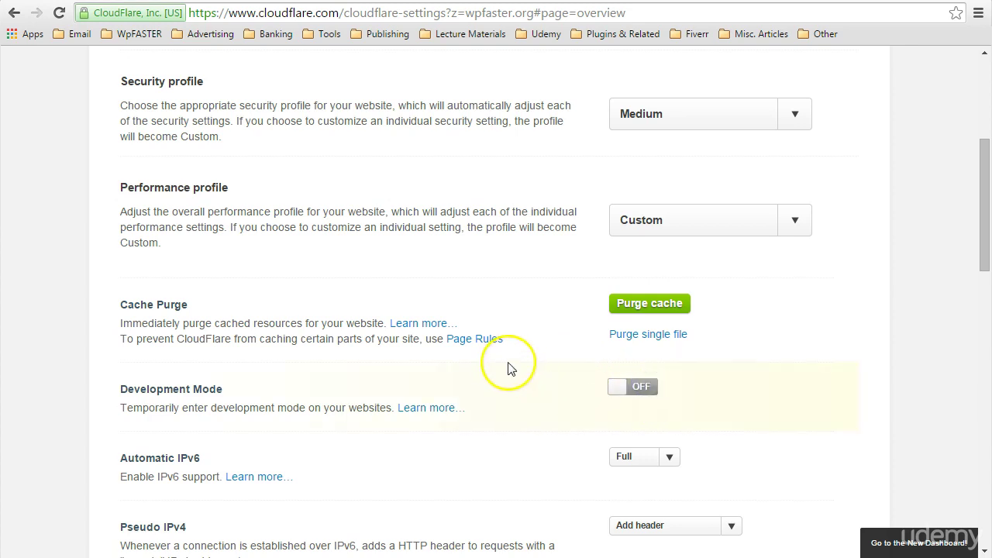
click(650, 392)
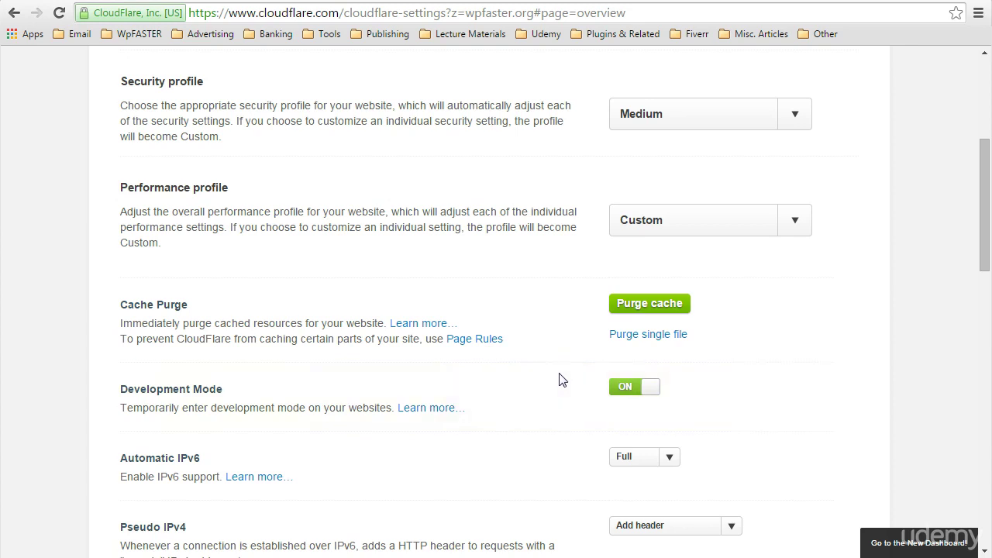
click(617, 389)
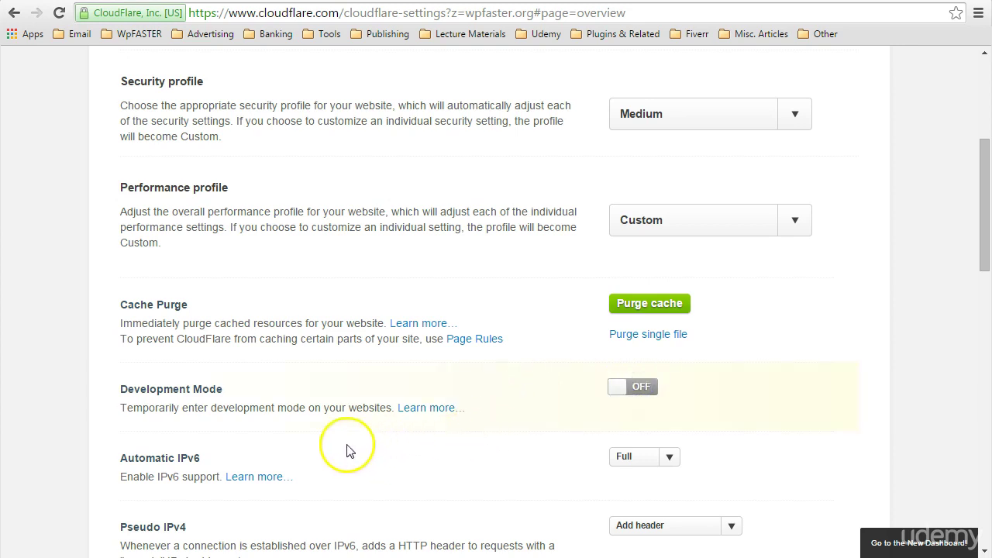
- Check the options for Automatic IPv6 support and close the list without changing the selection
scroll(344, 434, down, 1)
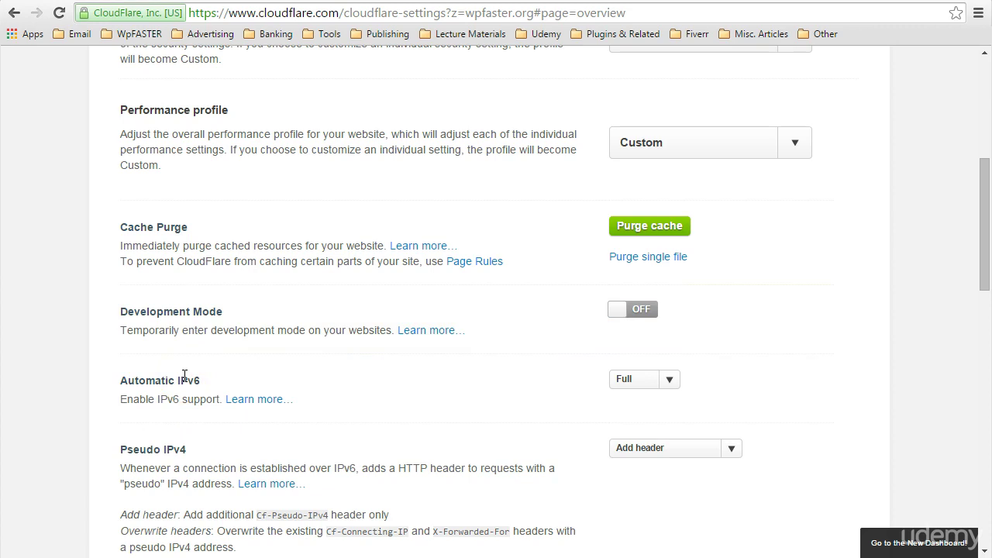
click(670, 380)
click(716, 368)
- Check the Pseudo IPv4 header options and close the list without changing the selection
scroll(308, 365, down, 1)
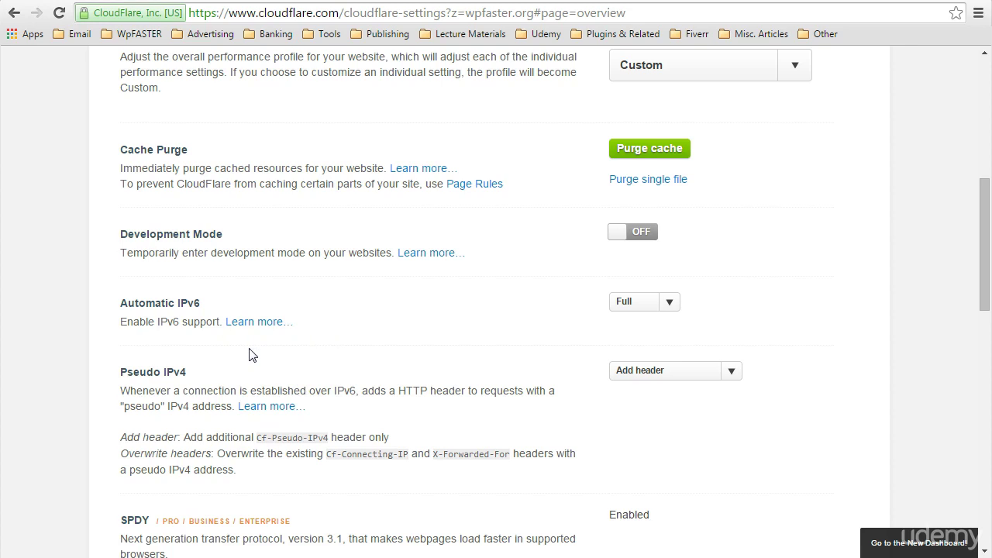
click(738, 376)
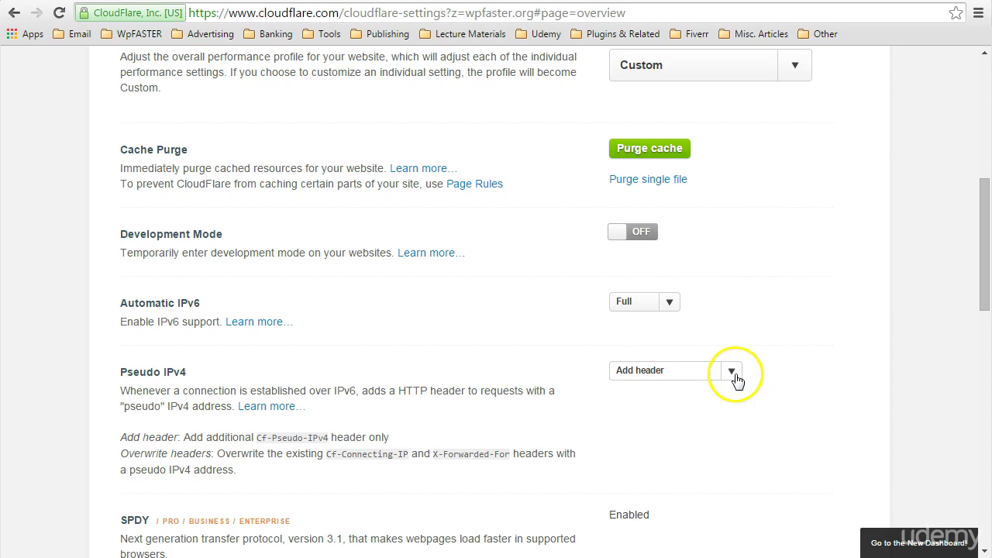
click(777, 365)
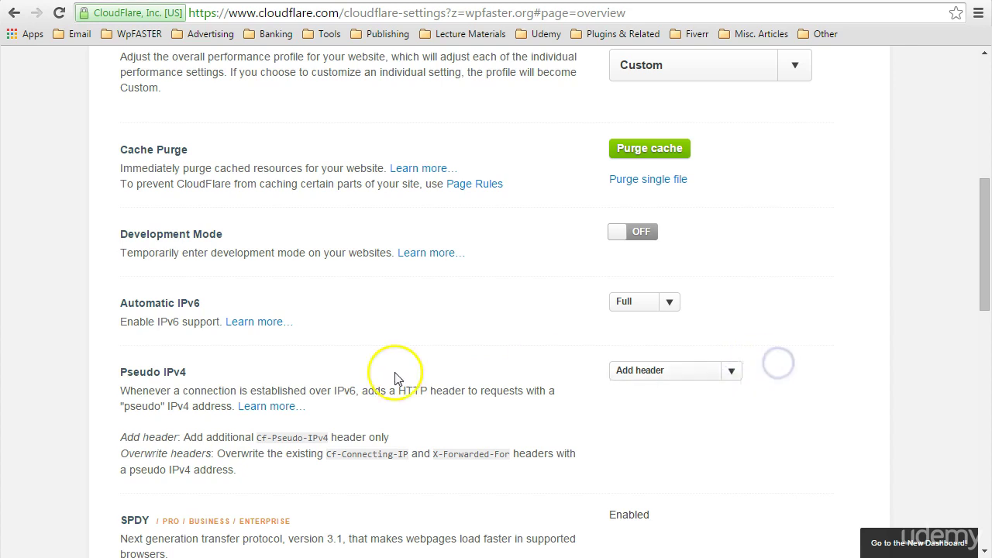
- Review the SPDY, Always Online, IP Geolocation and Google Analytics settings in the overview
scroll(395, 380, down, 2)
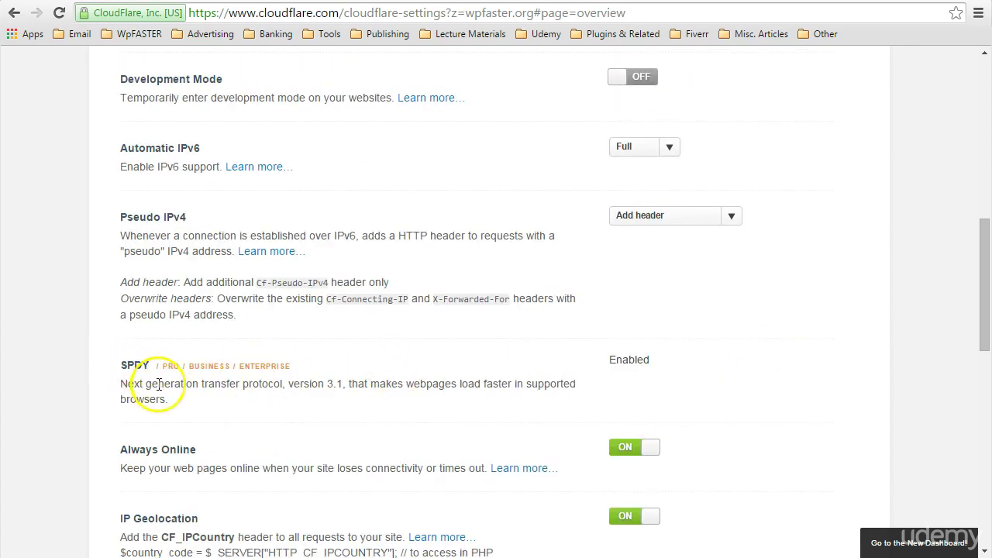
drag(197, 370, 206, 373)
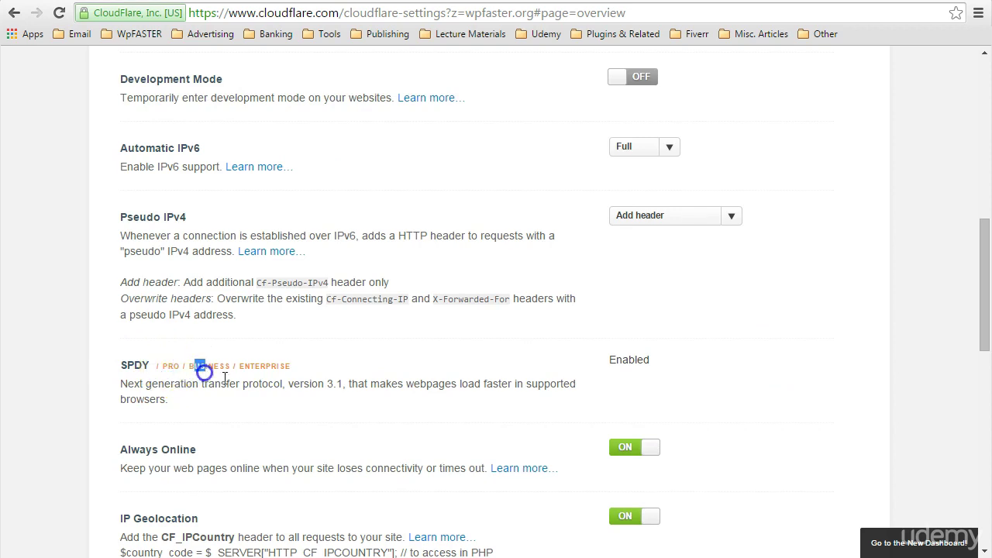
click(261, 364)
click(270, 326)
scroll(275, 327, down, 1)
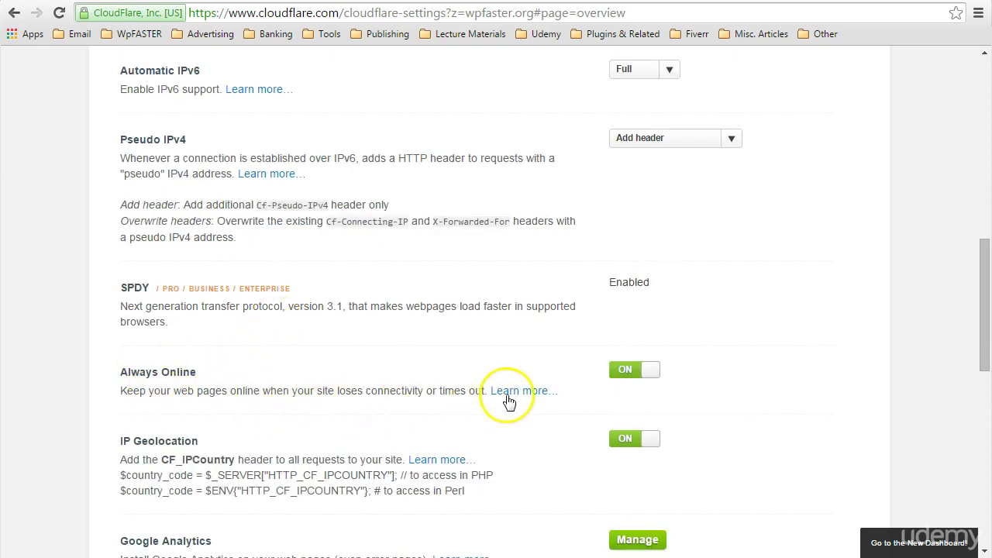
scroll(263, 407, down, 1)
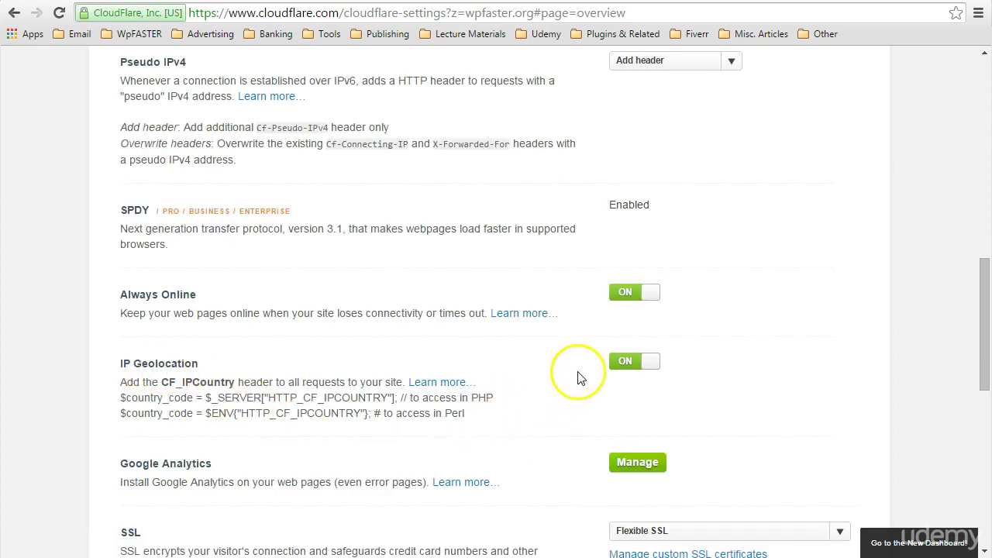
scroll(436, 434, down, 1)
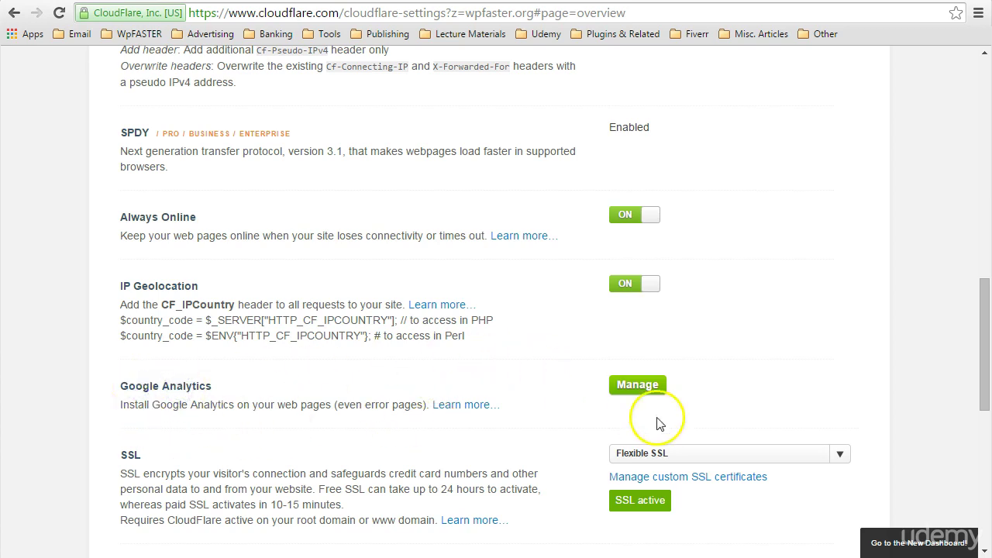
- Check the SSL mode options from Off to Full SSL (Strict) and close the list without changing the selection
scroll(409, 416, down, 1)
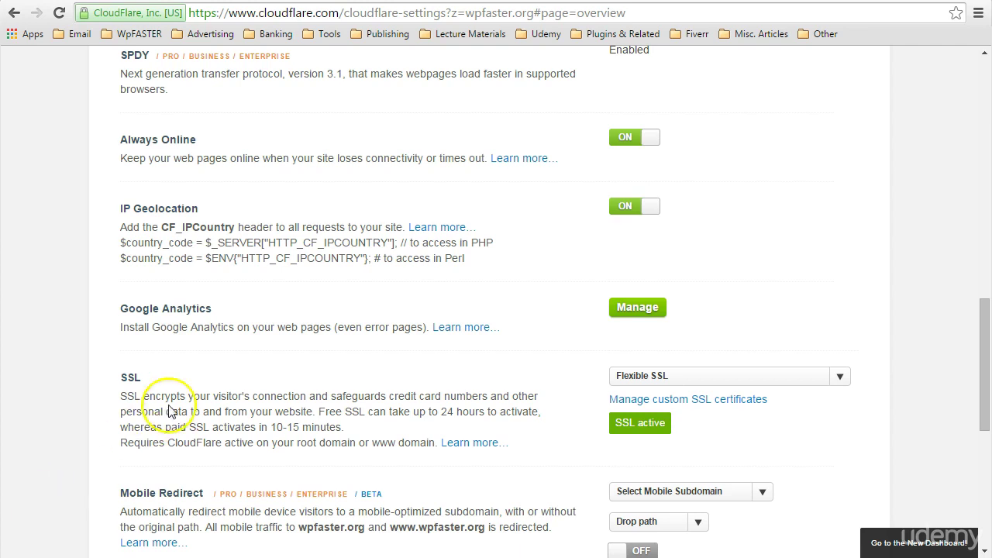
click(841, 380)
click(715, 279)
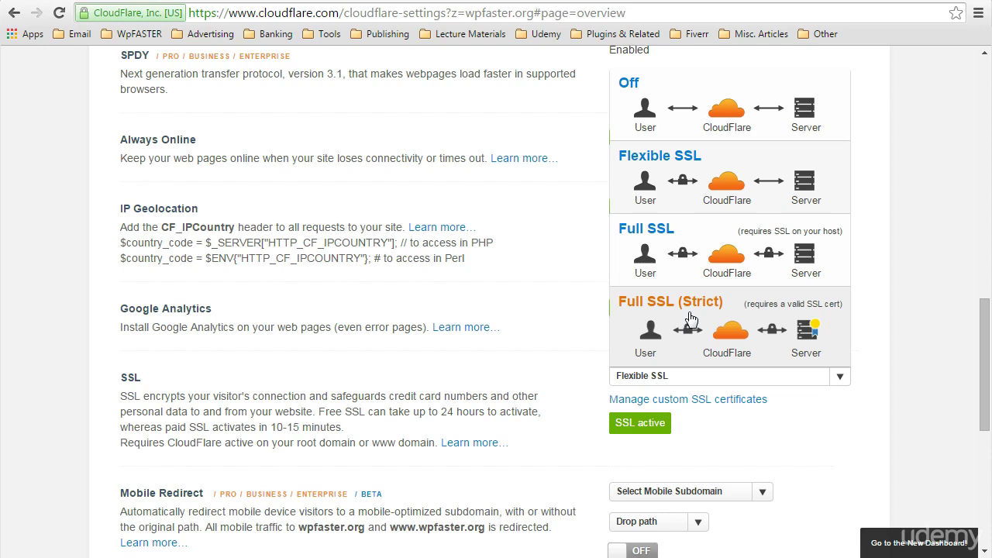
click(571, 317)
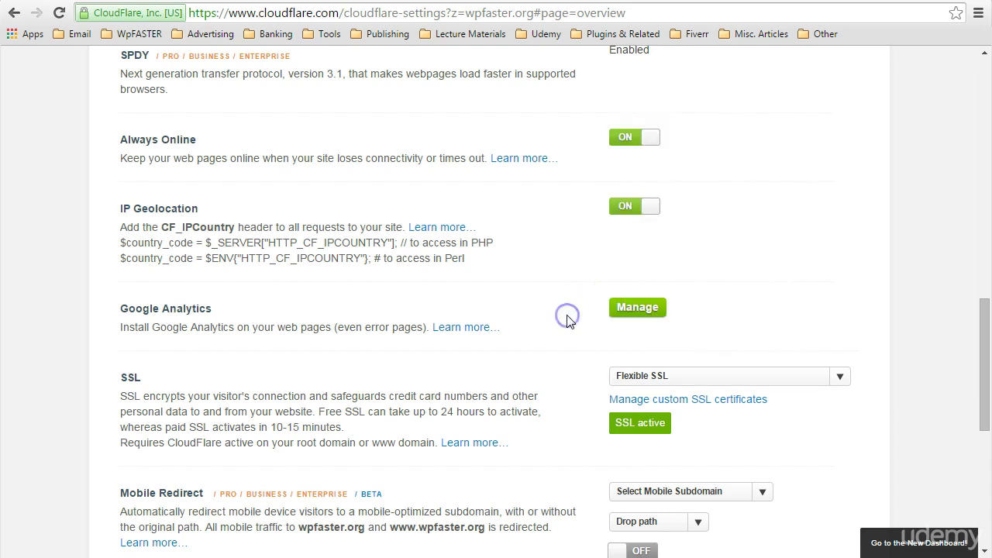
- Review the Mobile Redirect setting and check the Client Maximum Upload Size options without changing the selection
scroll(554, 347, down, 2)
click(148, 331)
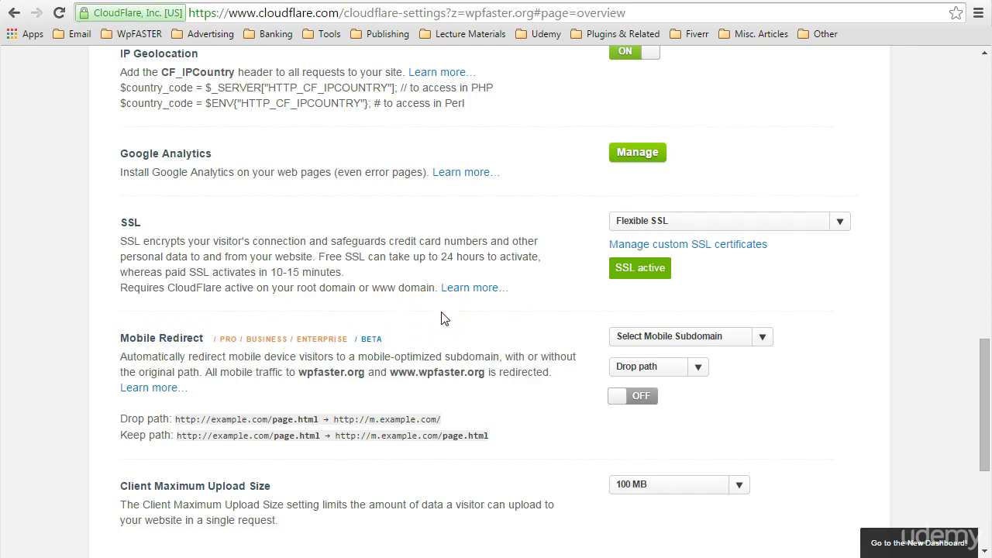
scroll(444, 318, down, 1)
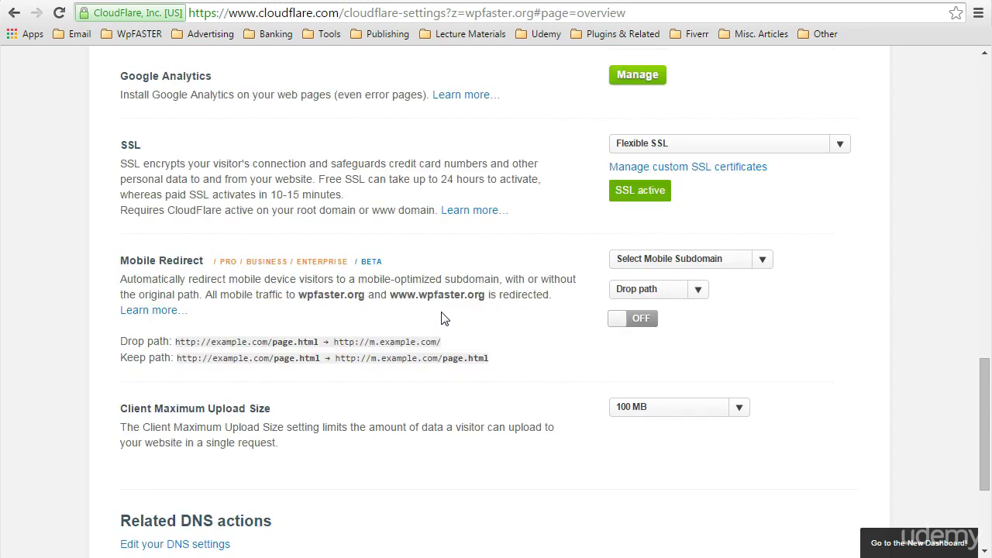
scroll(444, 318, down, 1)
click(743, 328)
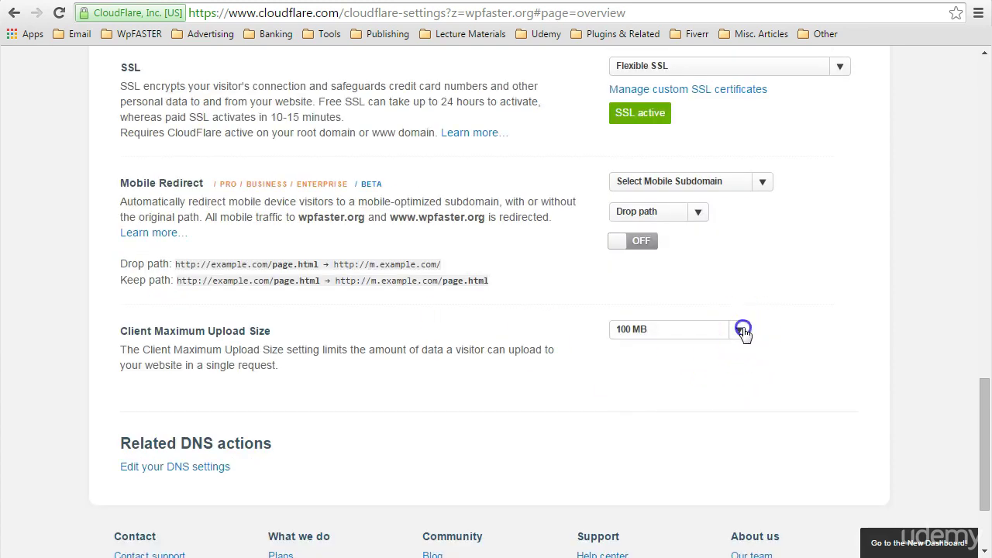
click(800, 309)
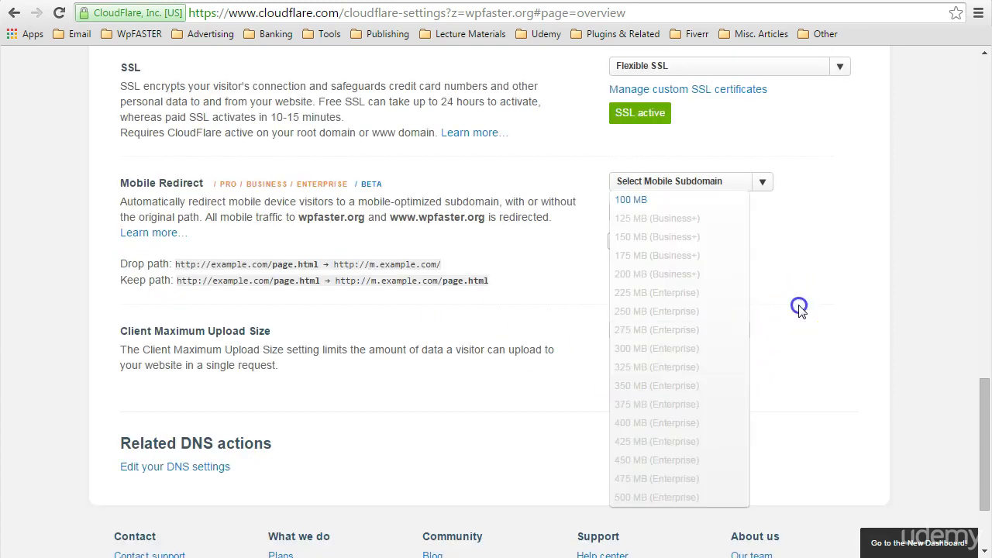
scroll(542, 407, down, 1)
scroll(542, 405, up, 1)
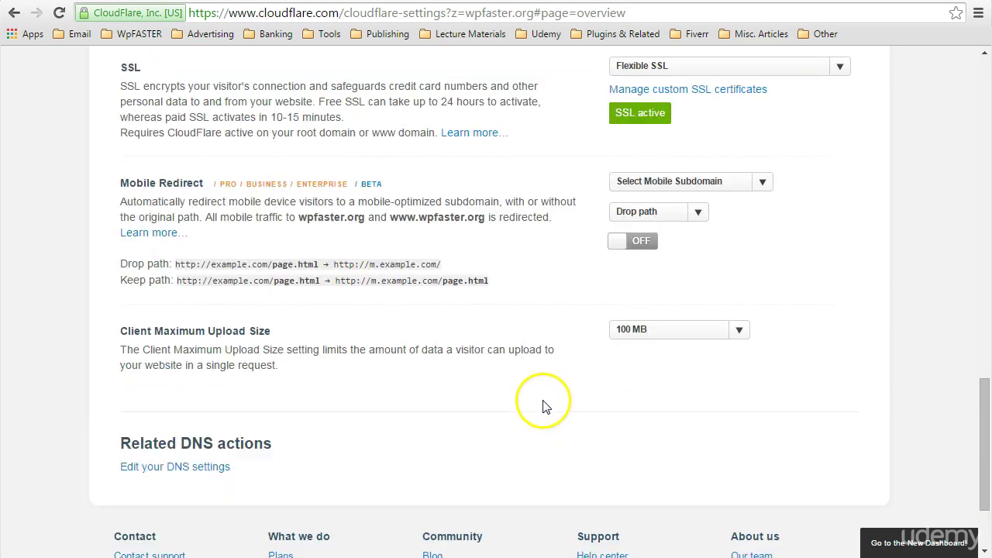
- Open the security settings for wpfaster.org and look at the security profile
scroll(527, 414, up, 3)
scroll(521, 420, up, 10)
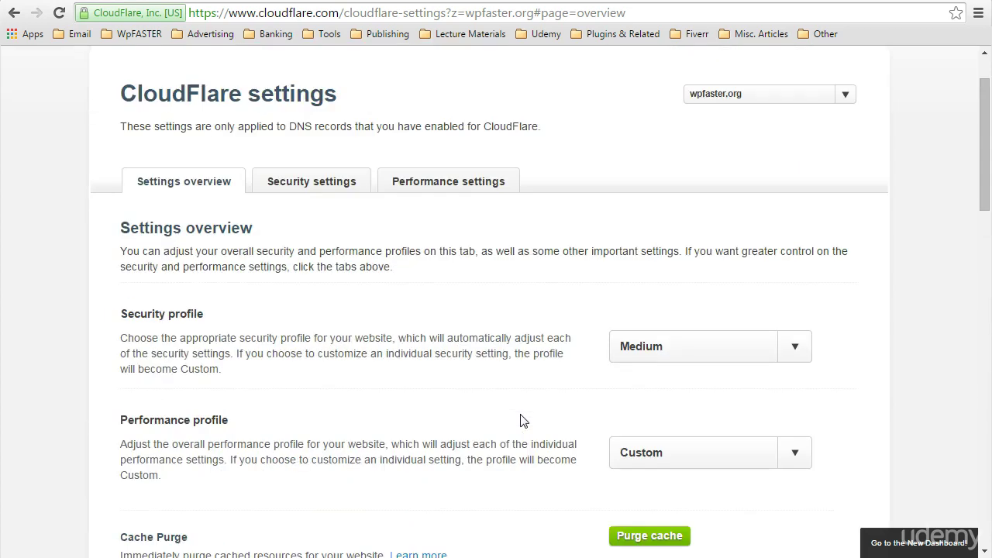
click(317, 265)
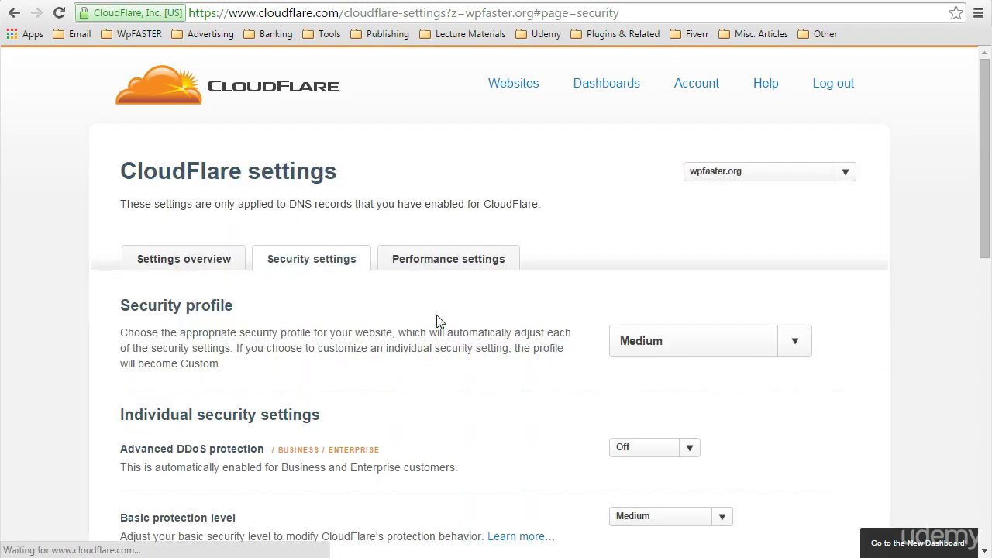
drag(158, 310, 204, 300)
click(203, 300)
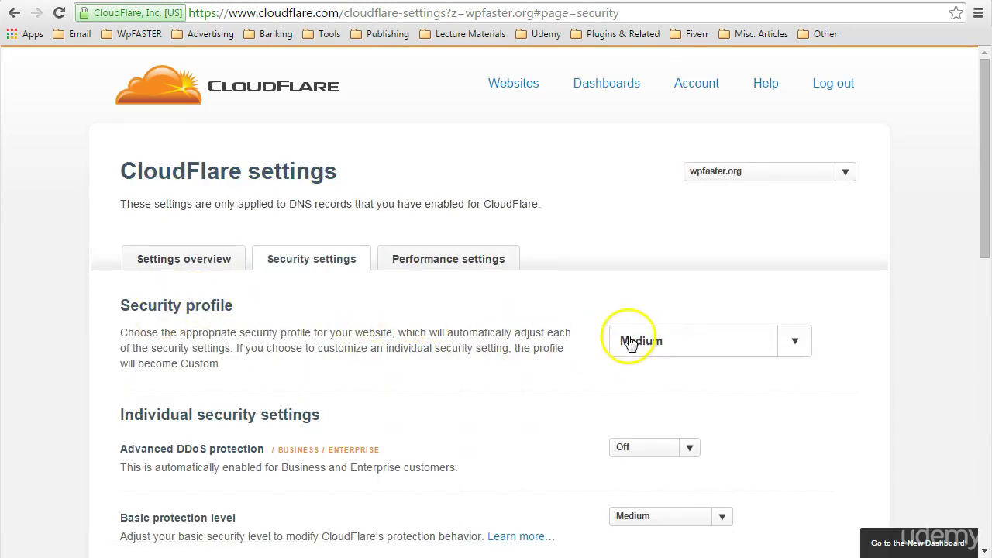
- Revisit the security profile in the settings overview and return to the security settings
click(219, 266)
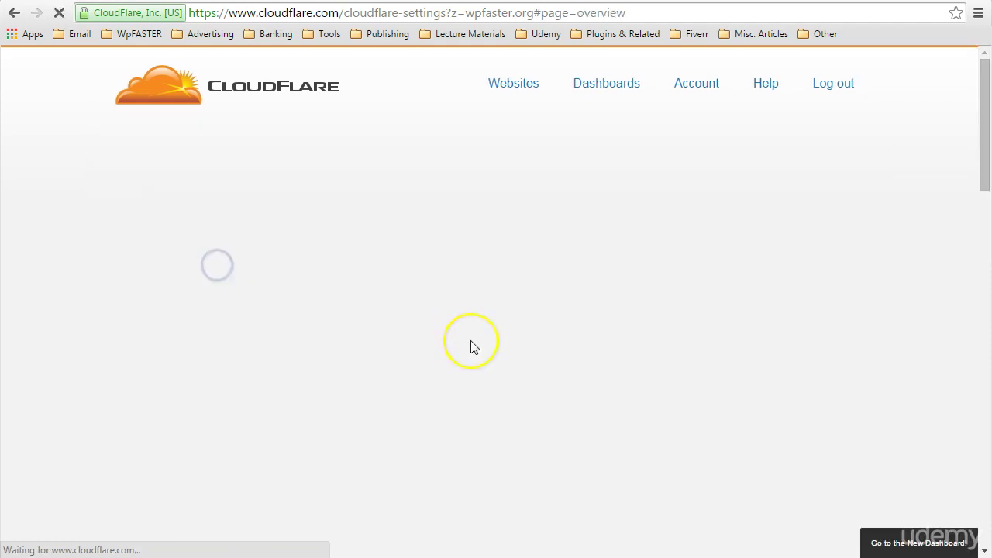
scroll(469, 343, down, 1)
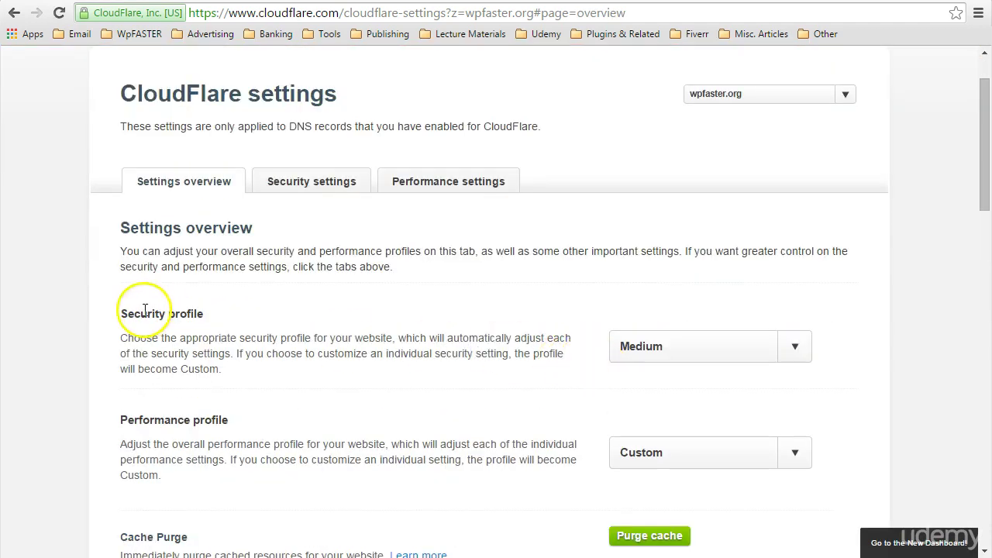
click(184, 310)
click(333, 186)
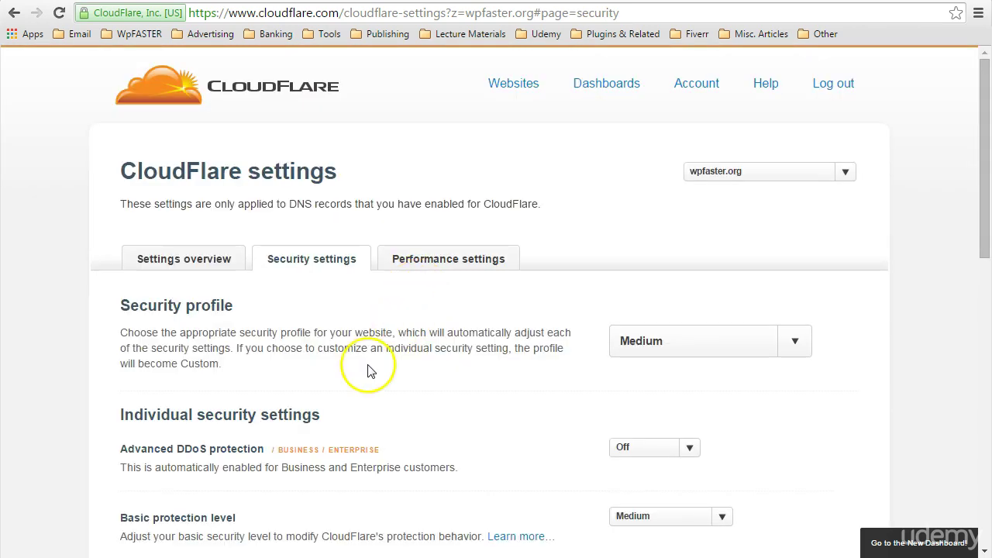
- Review Advanced DDoS protection and the basic protection level, and check the Challenge passage TTL options without changing the selection
scroll(365, 370, down, 1)
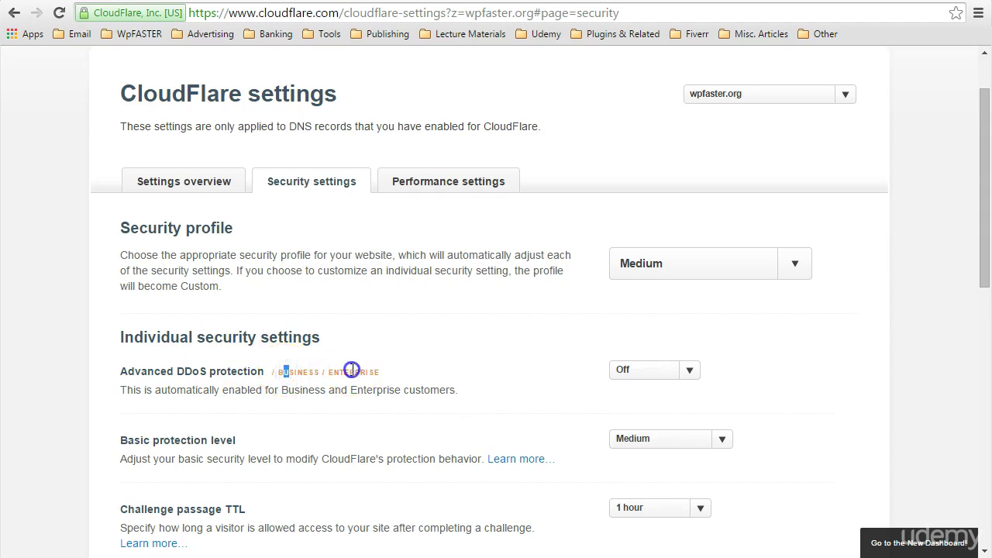
scroll(384, 414, down, 1)
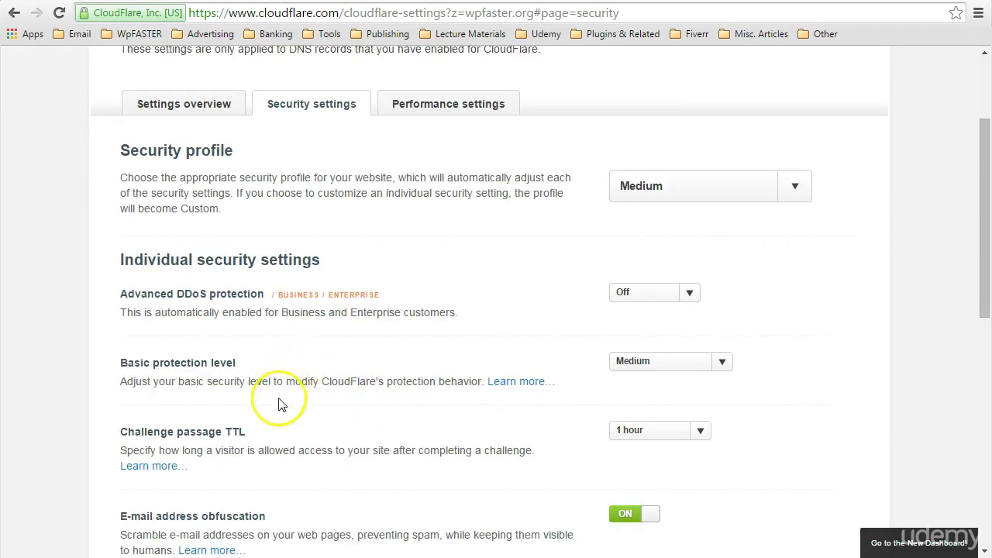
scroll(348, 422, down, 1)
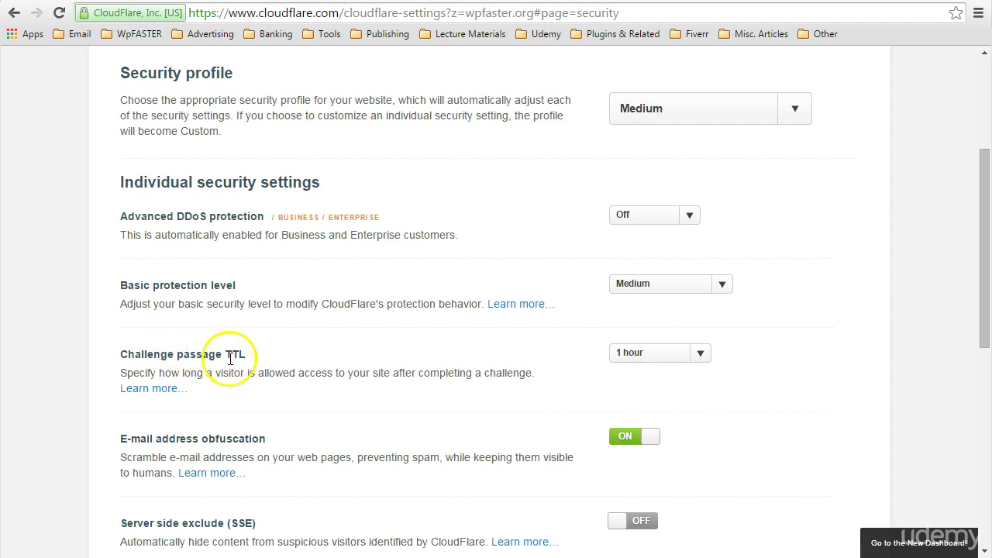
click(699, 354)
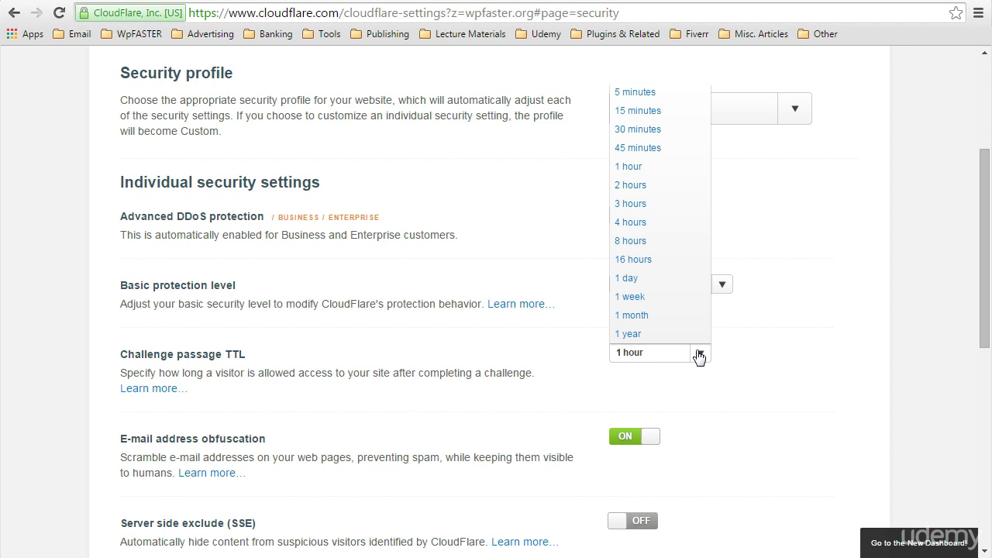
click(553, 336)
- Review the E-mail address obfuscation, Server side exclude, Browser integrity check and Hotlink protection settings
scroll(426, 379, down, 1)
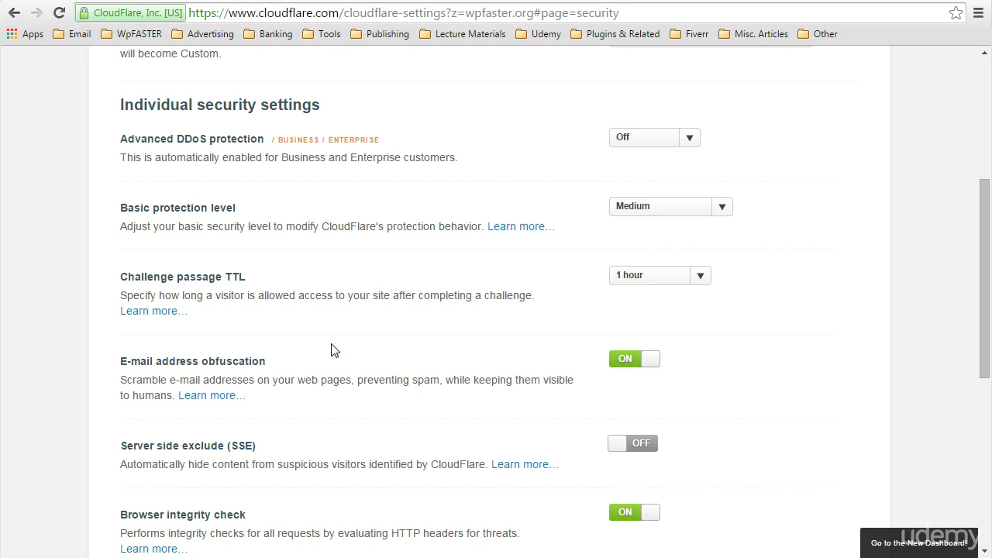
scroll(334, 351, down, 1)
scroll(334, 351, down, 1)
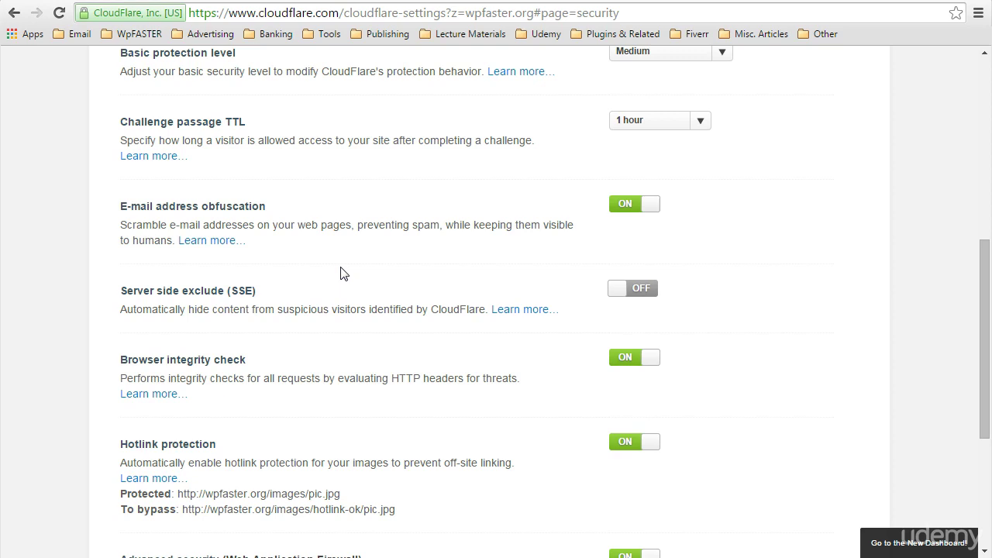
scroll(344, 274, down, 1)
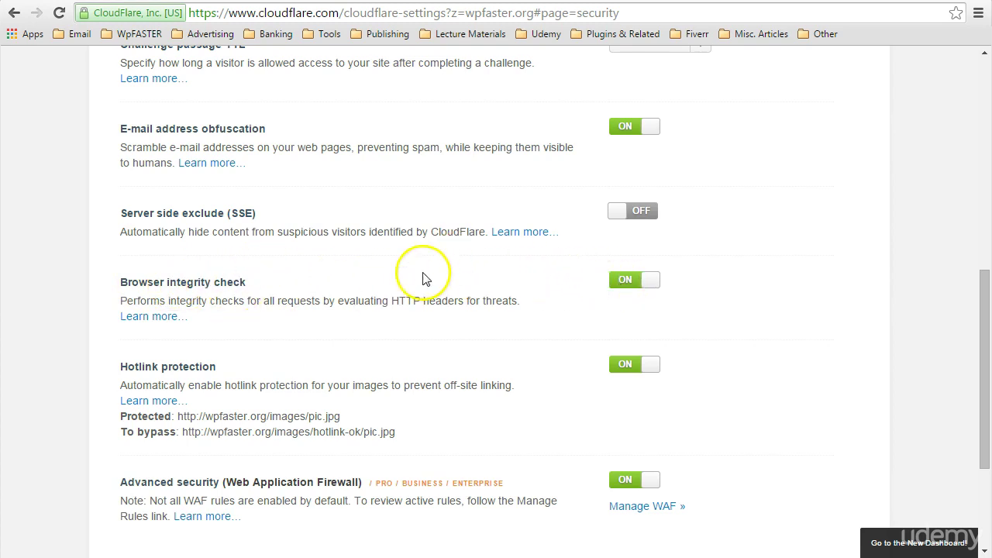
scroll(423, 277, down, 1)
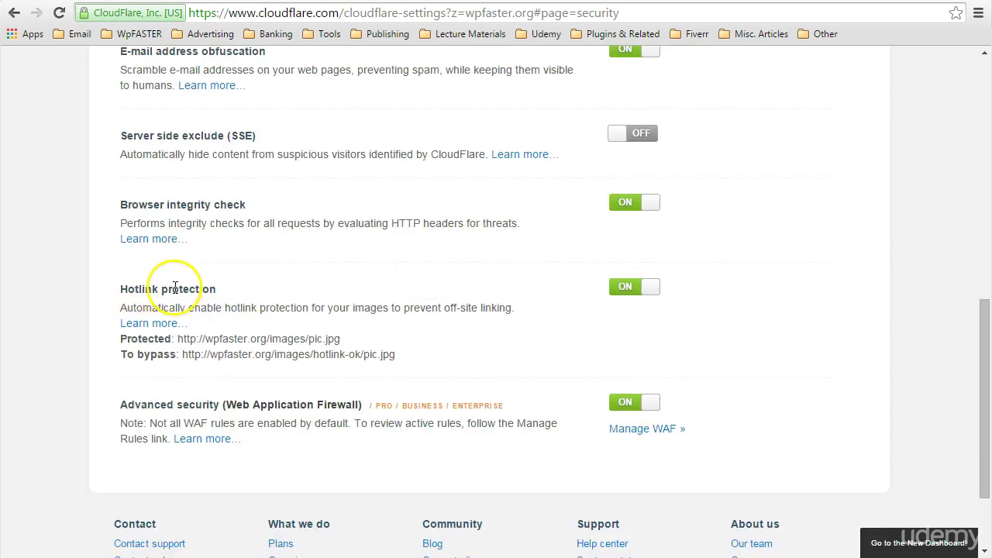
- Review the Advanced security (Web Application Firewall) setting and the plans it is offered on
drag(151, 404, 184, 405)
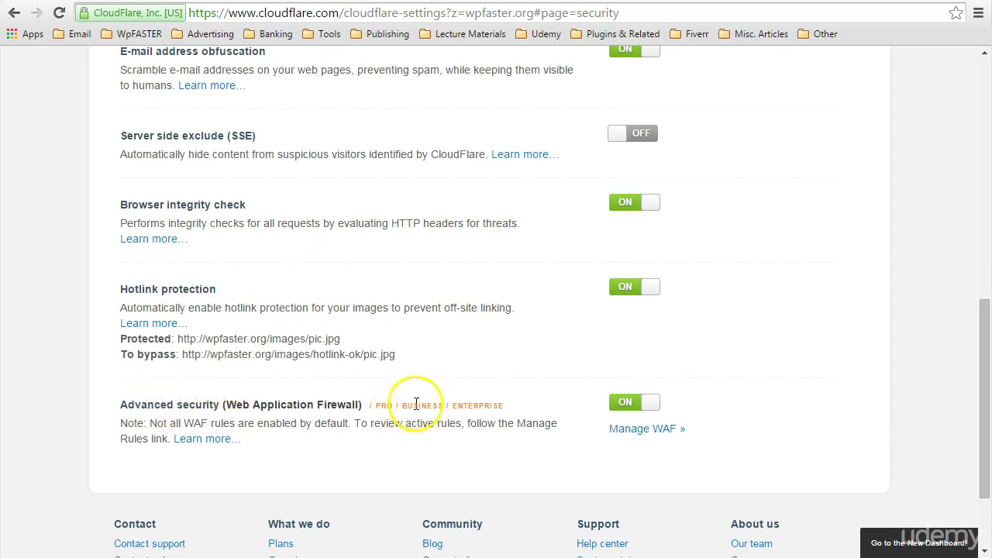
click(384, 405)
click(432, 405)
click(465, 408)
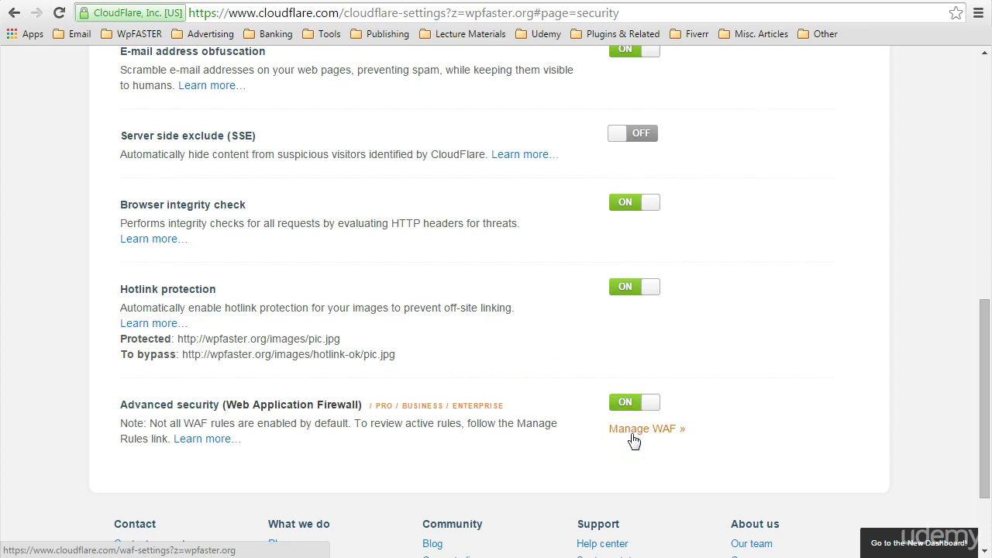
- Open the performance settings and check the Caching level options, keeping Aggressive selected
scroll(809, 401, up, 10)
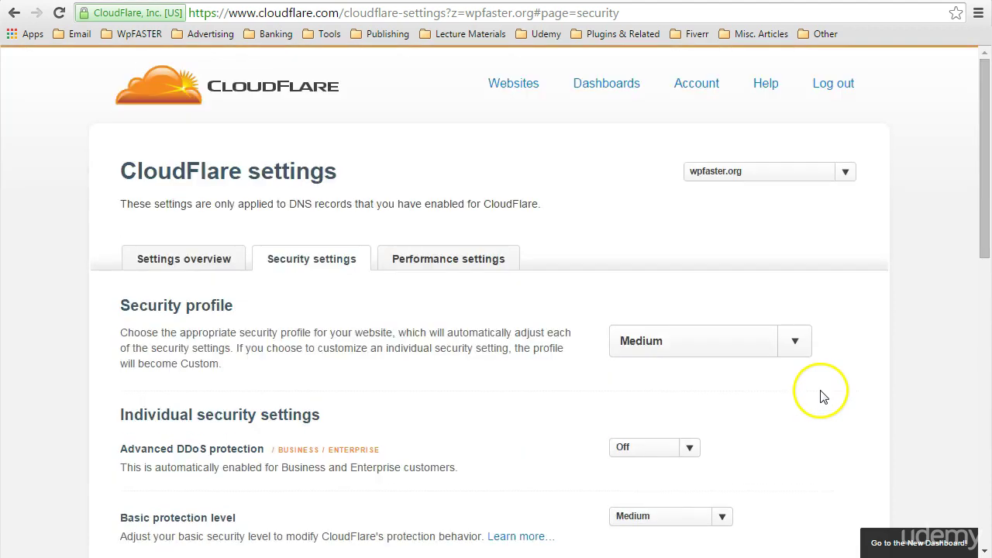
click(449, 262)
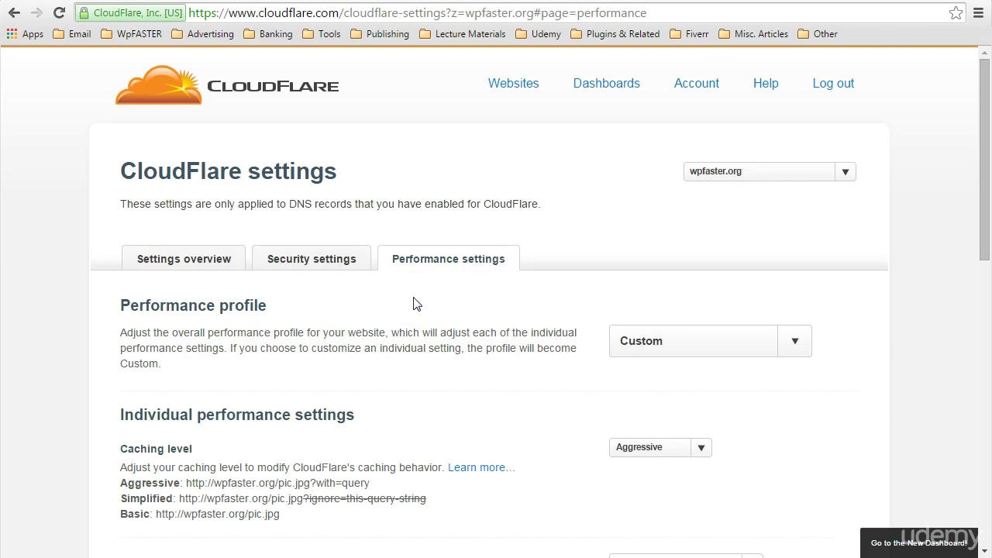
scroll(413, 304, down, 1)
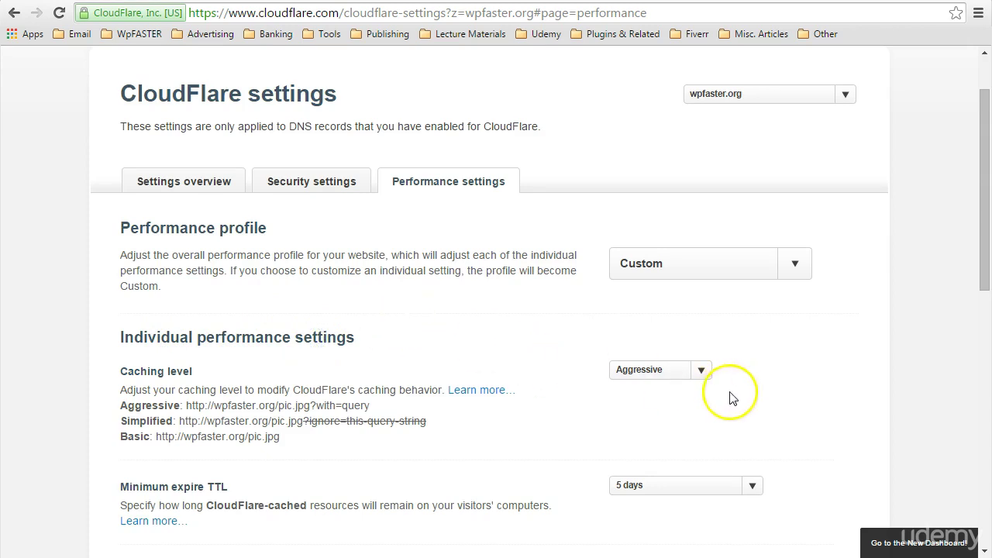
click(707, 373)
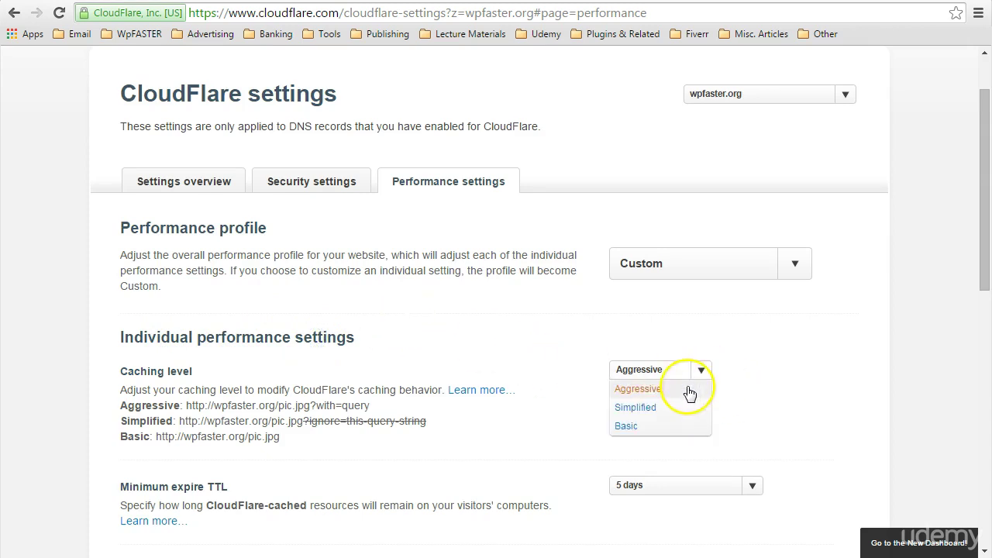
click(686, 388)
click(703, 374)
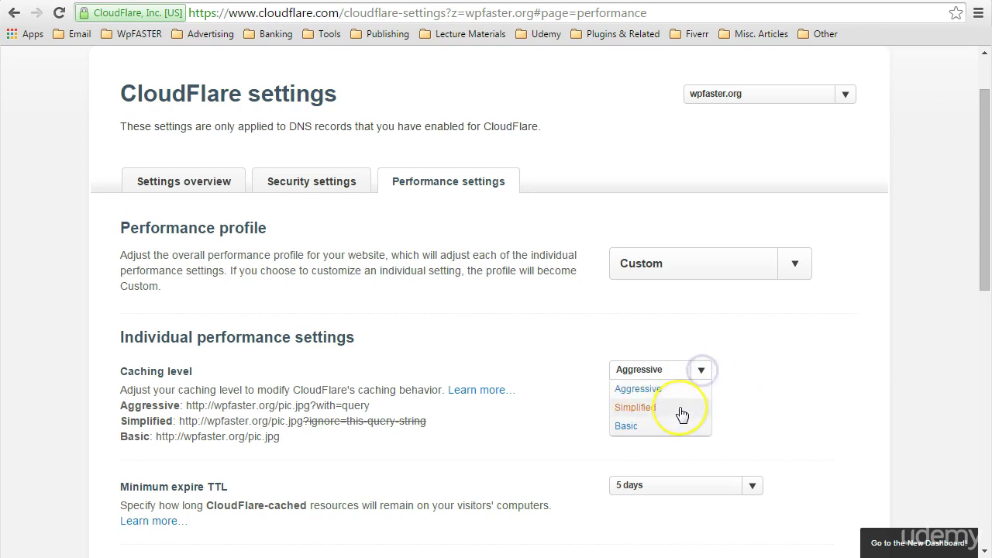
click(780, 398)
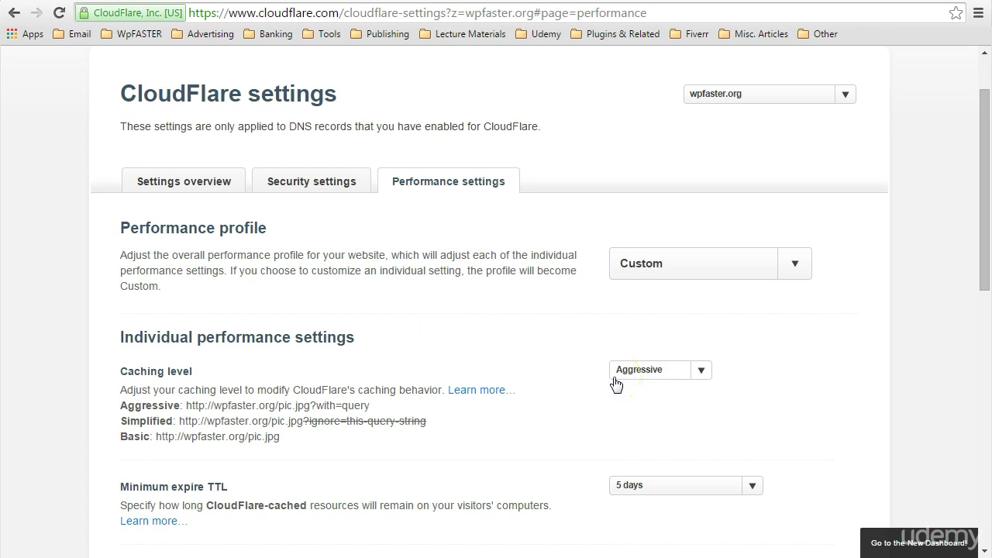
- Review the Caching level examples, read the support article on CloudFlare's caching levels, and return to the performance settings
click(309, 406)
drag(310, 406, 370, 405)
click(434, 324)
click(489, 396)
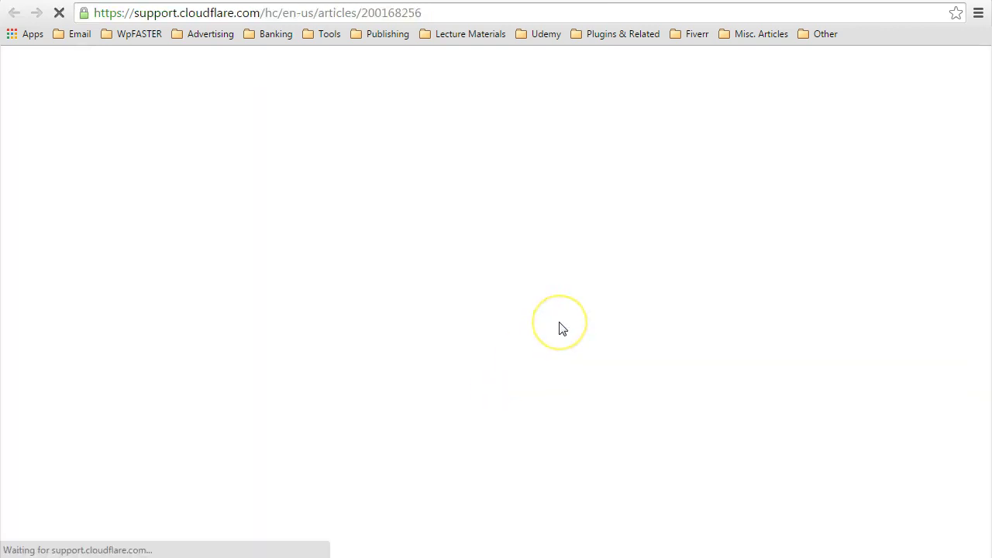
scroll(451, 270, down, 1)
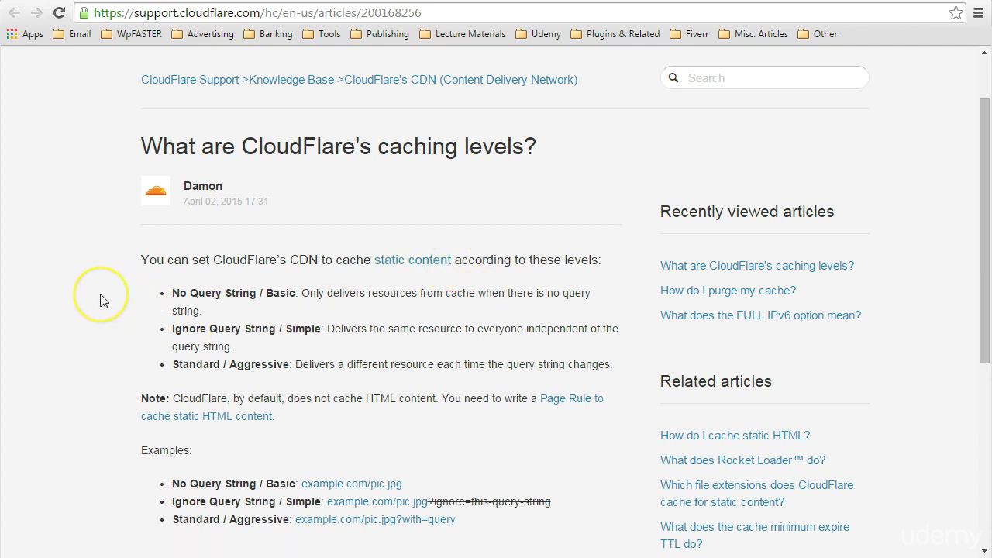
scroll(100, 299, up, 1)
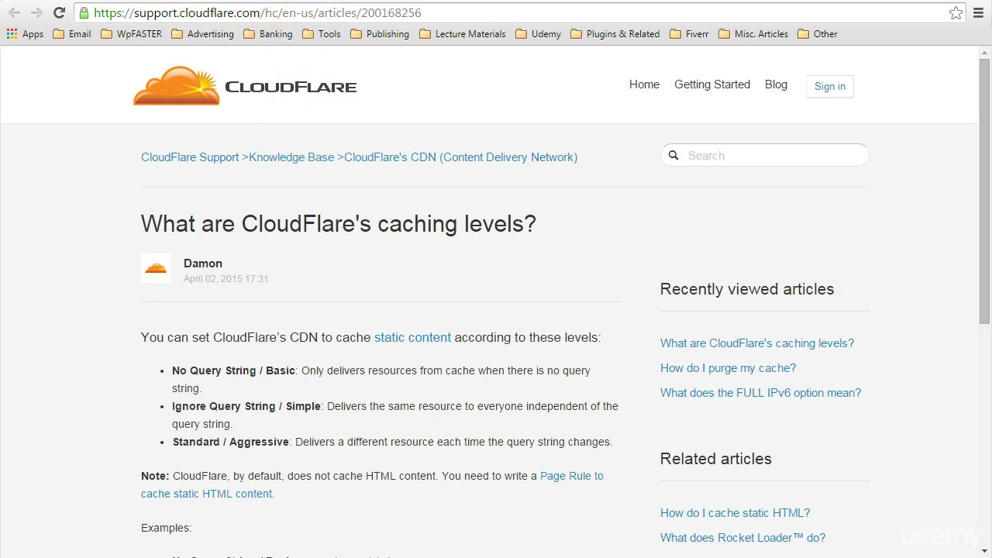
click(252, 2)
- Check the Minimum expire TTL options without changing the 5 days selection, and read the setting's support article
scroll(517, 377, down, 1)
click(162, 409)
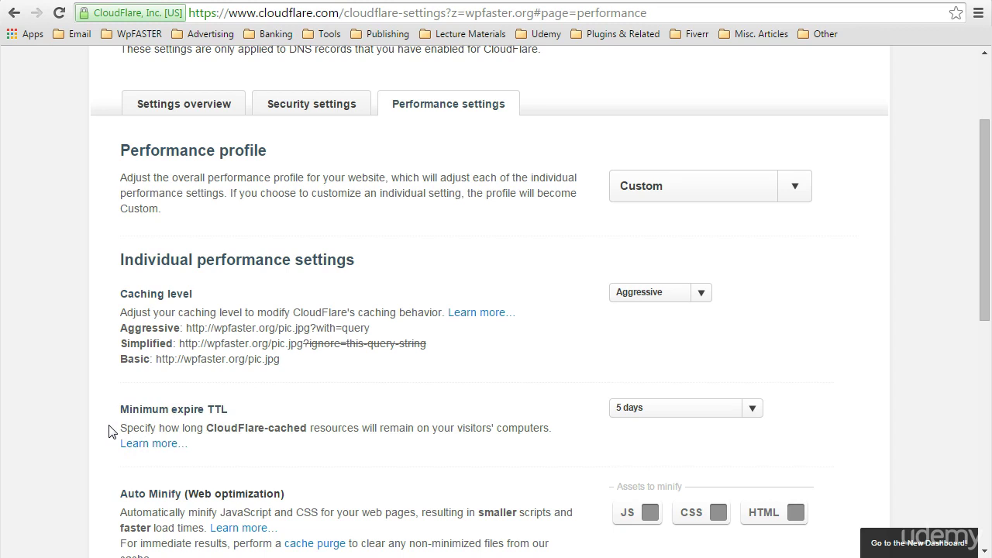
click(758, 408)
click(806, 379)
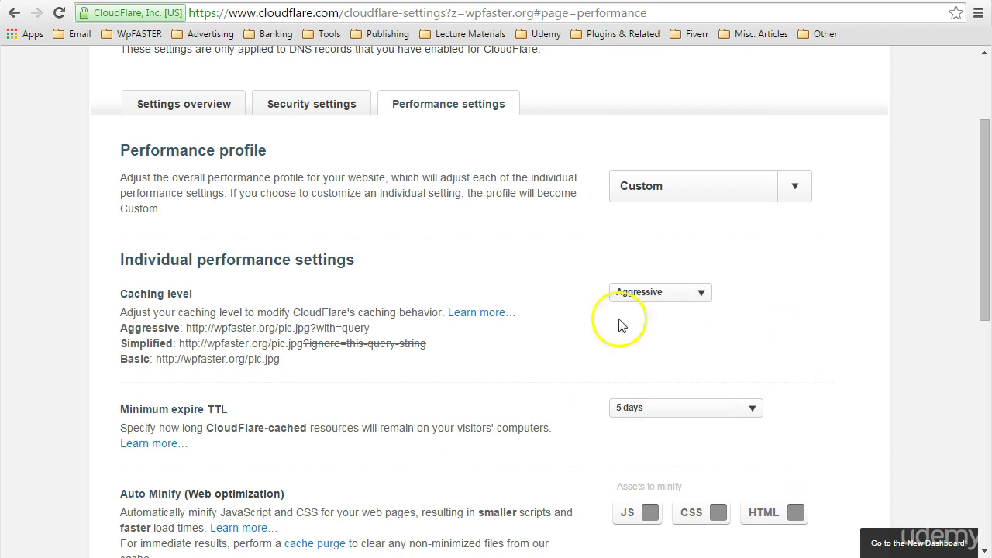
click(148, 446)
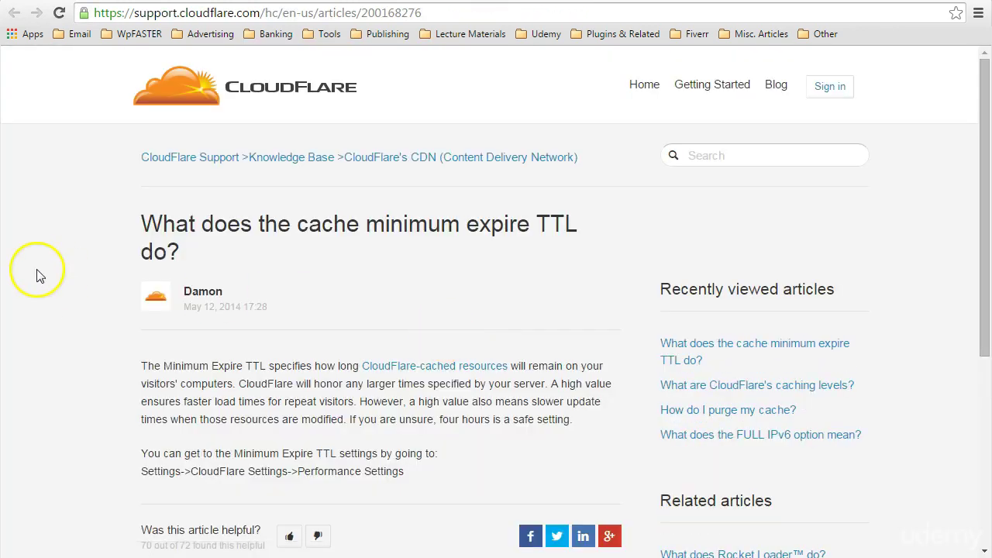
scroll(39, 275, down, 1)
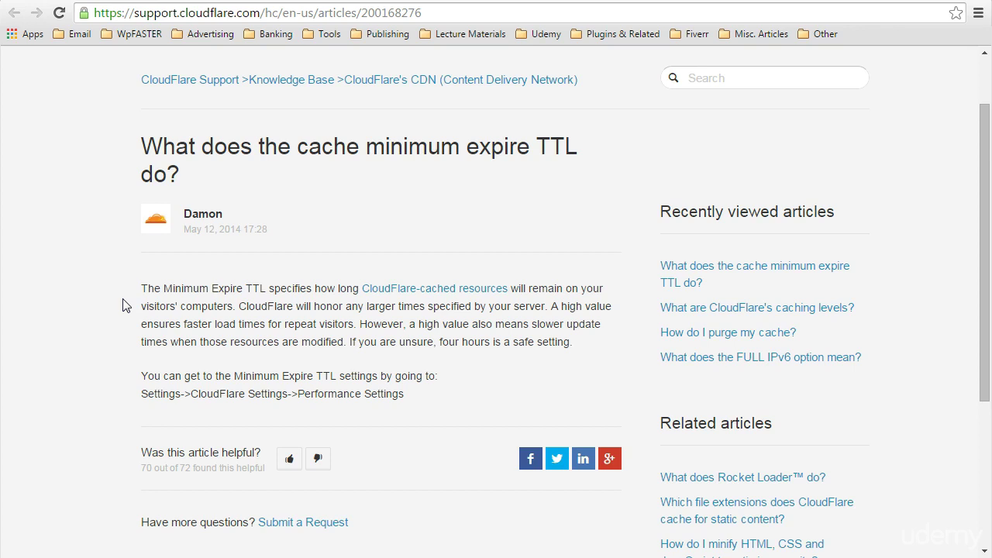
- Open the article on CloudFlare-cached resources and examine the list of file extensions cached for static content
click(455, 293)
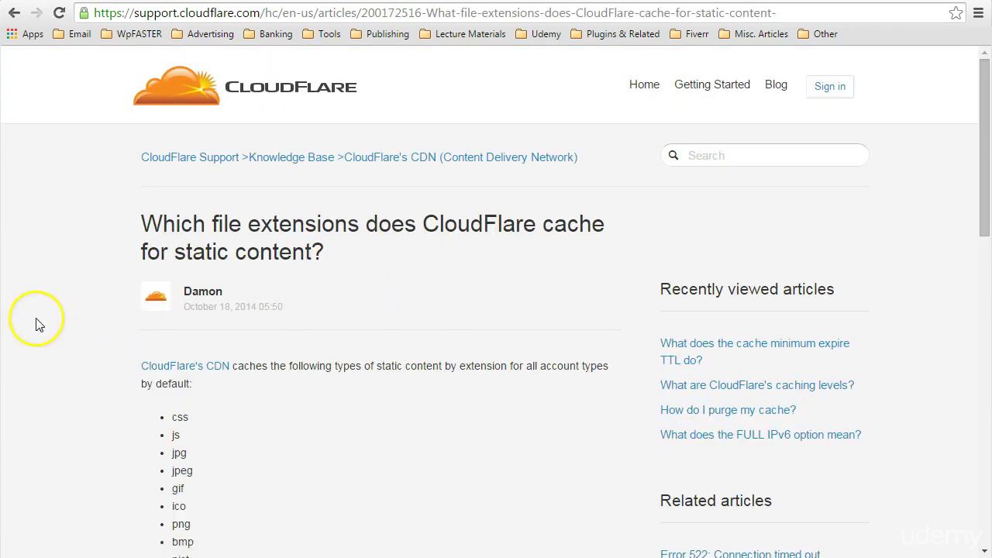
scroll(62, 316, down, 2)
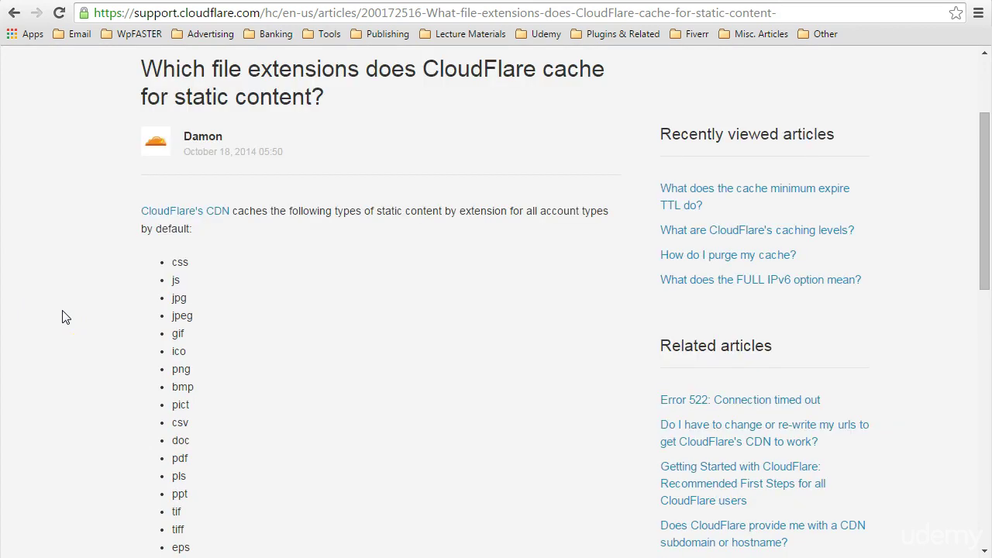
scroll(62, 316, down, 4)
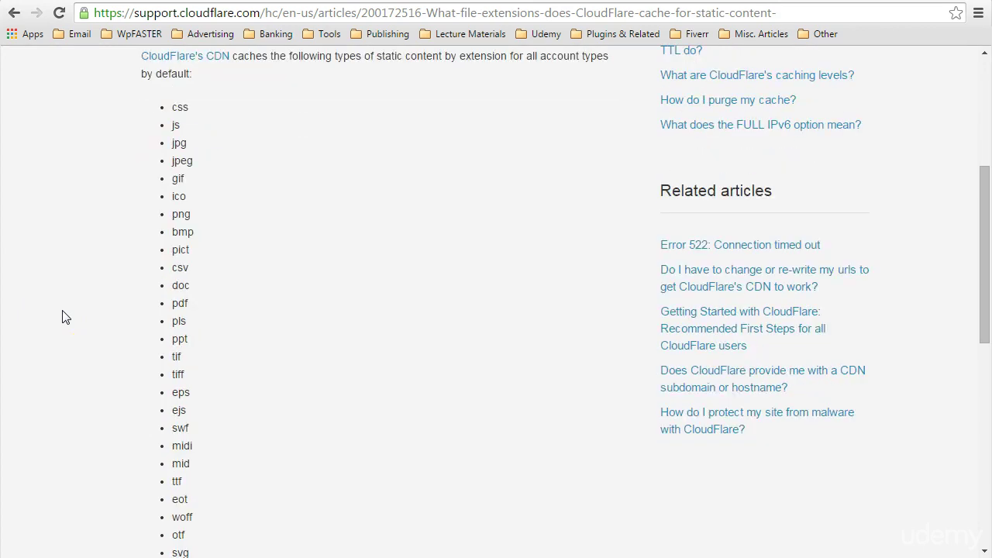
scroll(62, 316, down, 2)
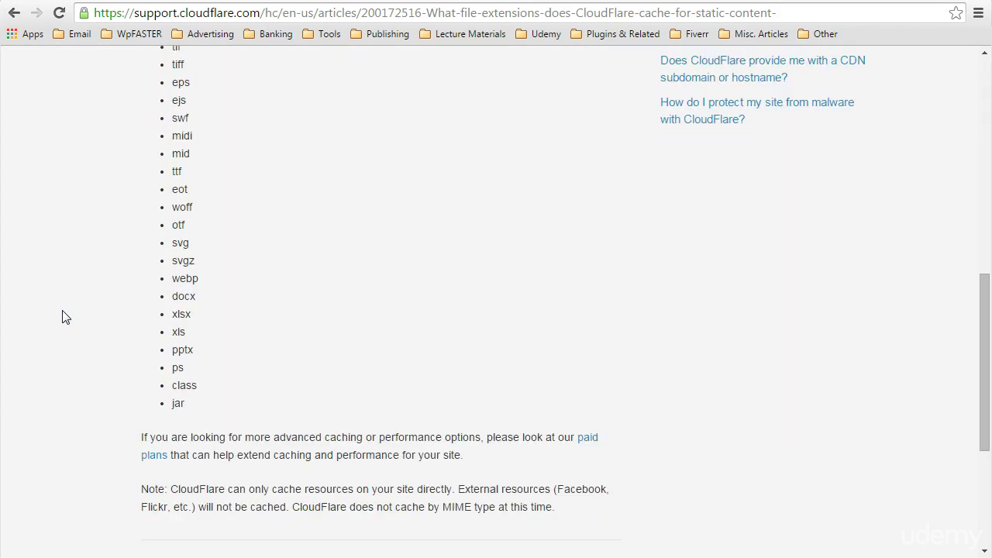
scroll(62, 317, up, 8)
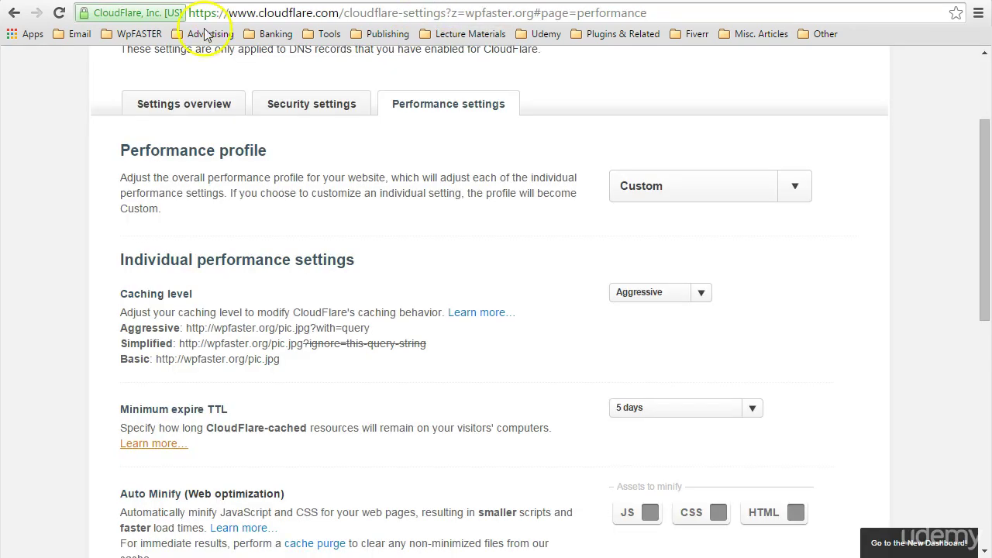
- Review the Auto Minify setting and its JS, CSS and HTML options in the performance settings
scroll(465, 225, down, 1)
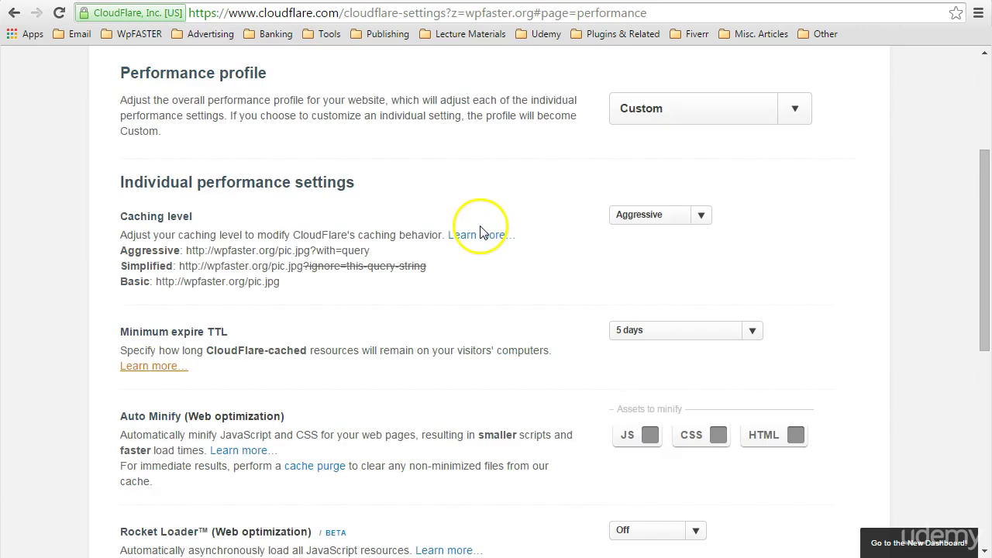
scroll(481, 232, down, 1)
click(164, 334)
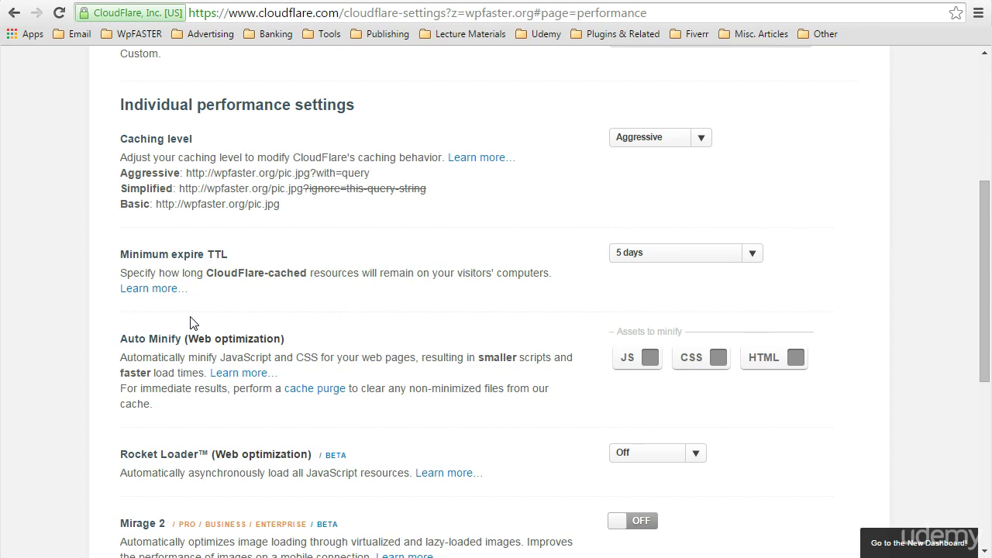
click(647, 359)
- Review the Rocket Loader setting and check its Off, Automatic and Manual options, keeping Off selected
scroll(372, 426, down, 1)
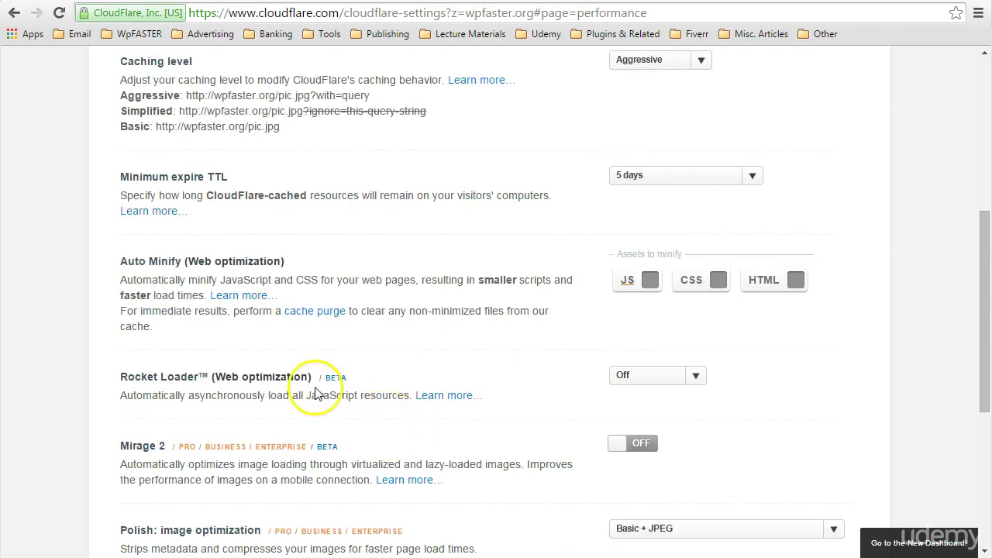
click(180, 375)
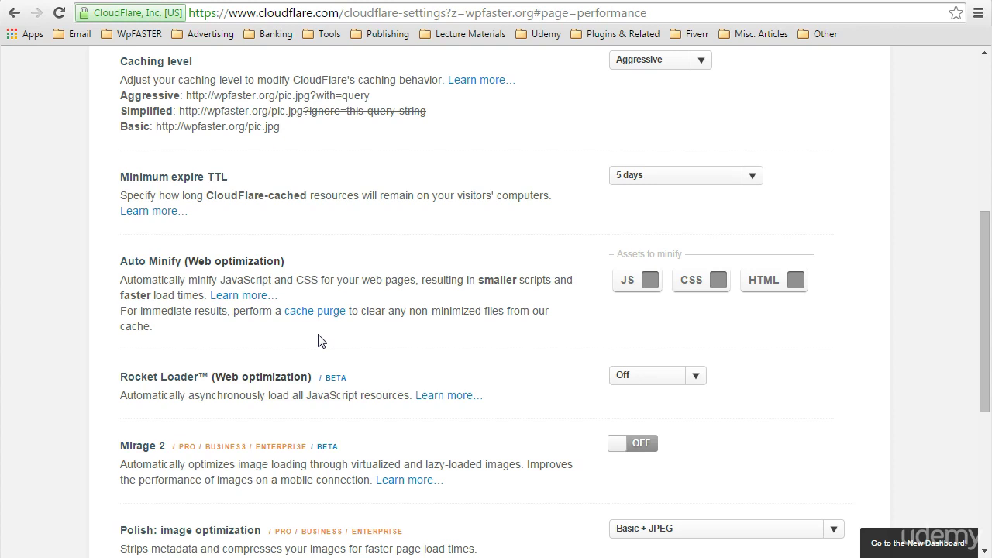
click(136, 378)
click(336, 376)
click(694, 378)
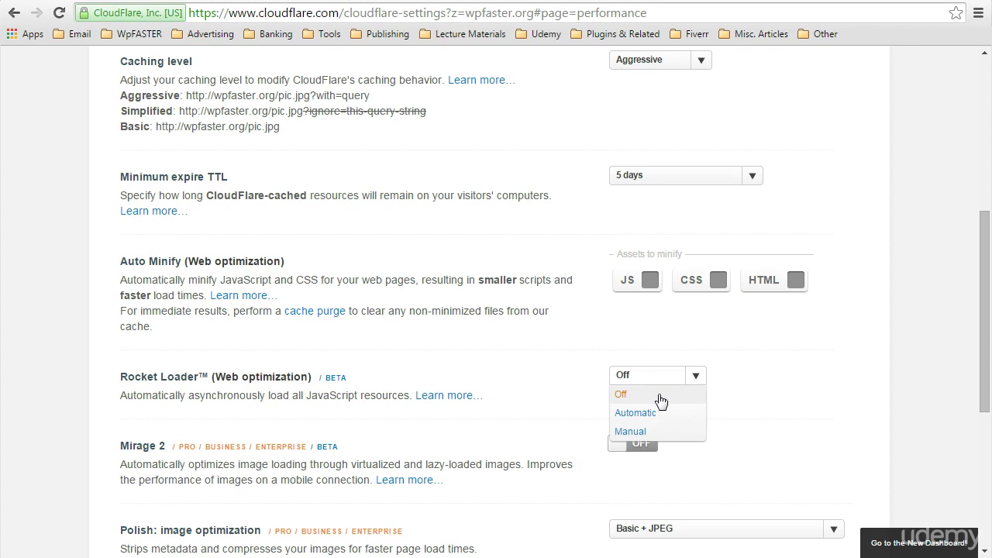
click(756, 373)
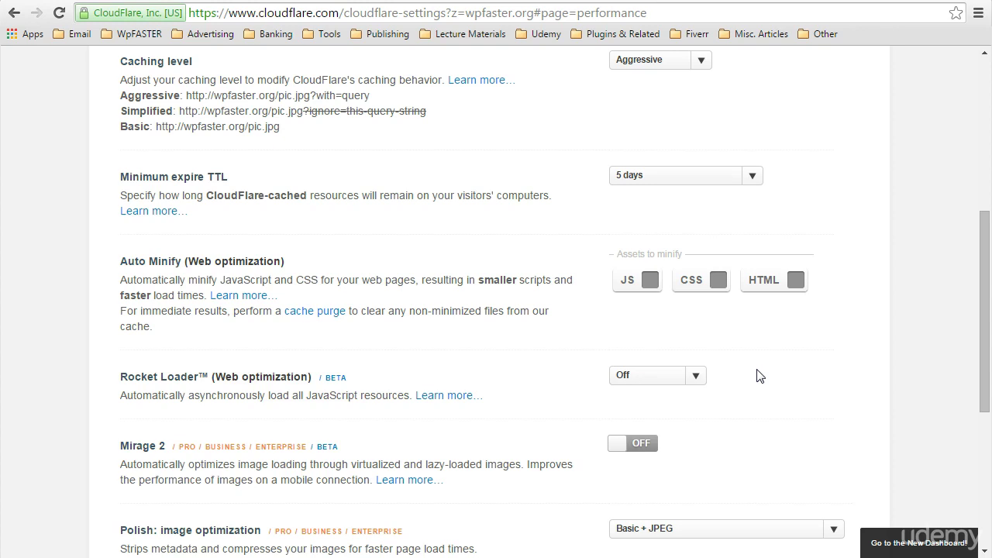
click(517, 367)
- Try Rocket Loader in Manual mode and switch it back to Off
click(698, 375)
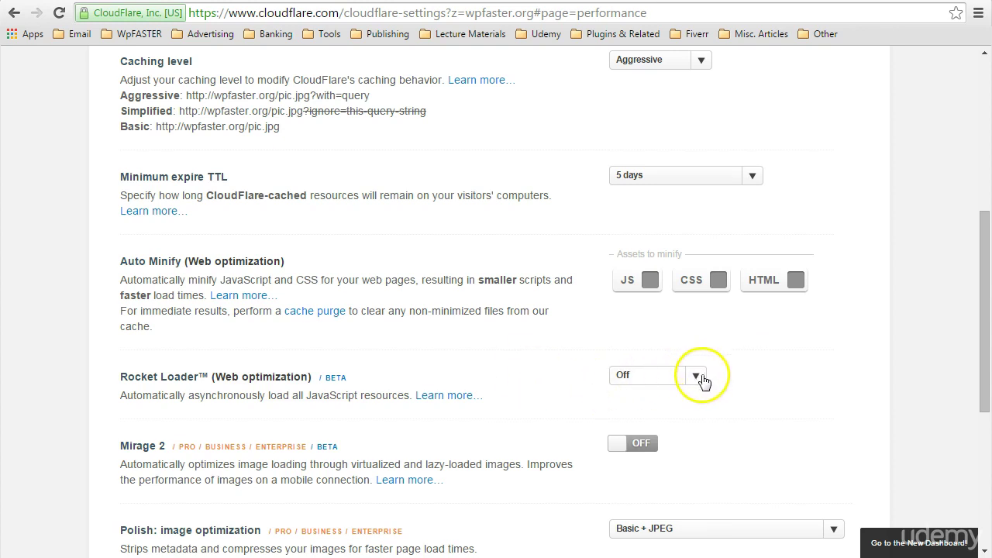
click(634, 433)
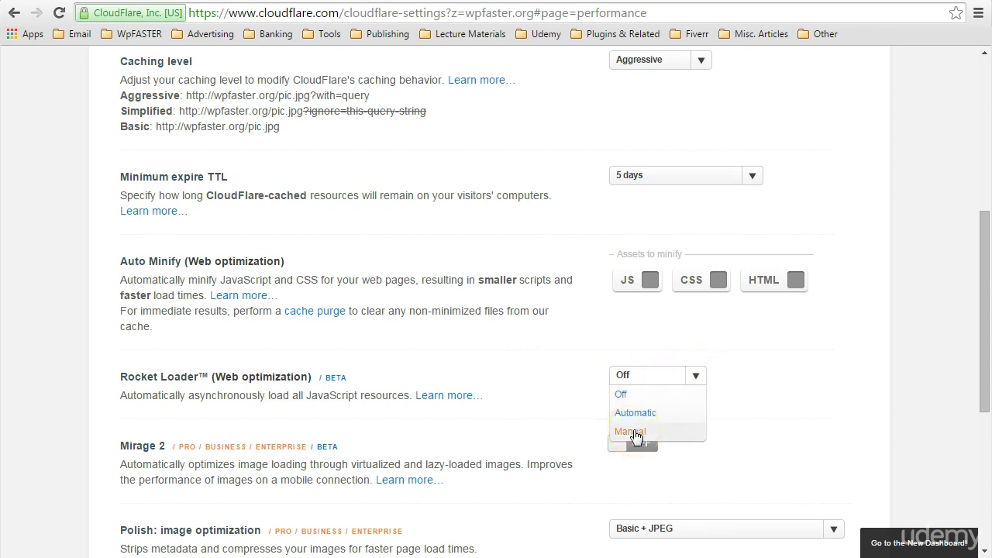
click(632, 433)
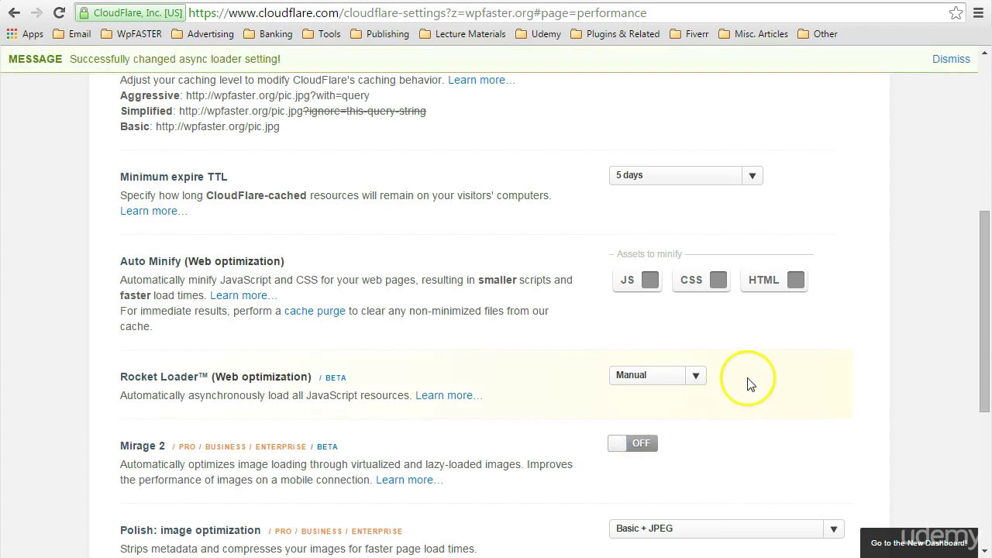
click(695, 374)
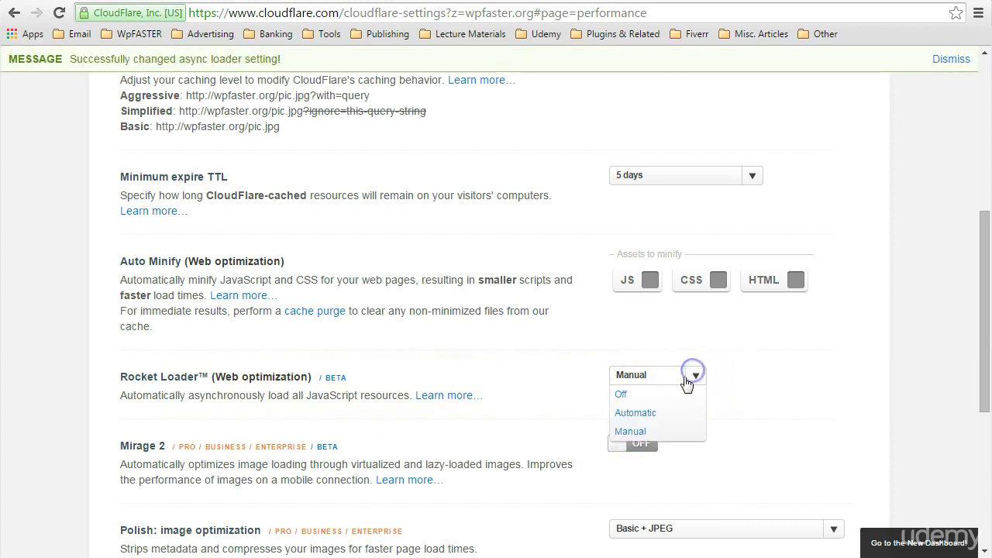
click(674, 397)
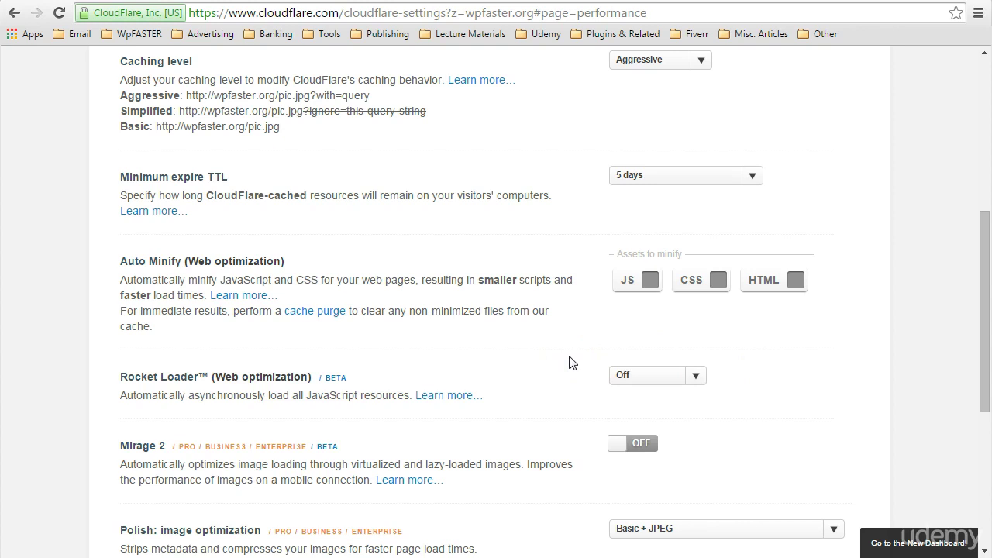
- Try Rocket Loader in Automatic mode and return it to Off
click(697, 377)
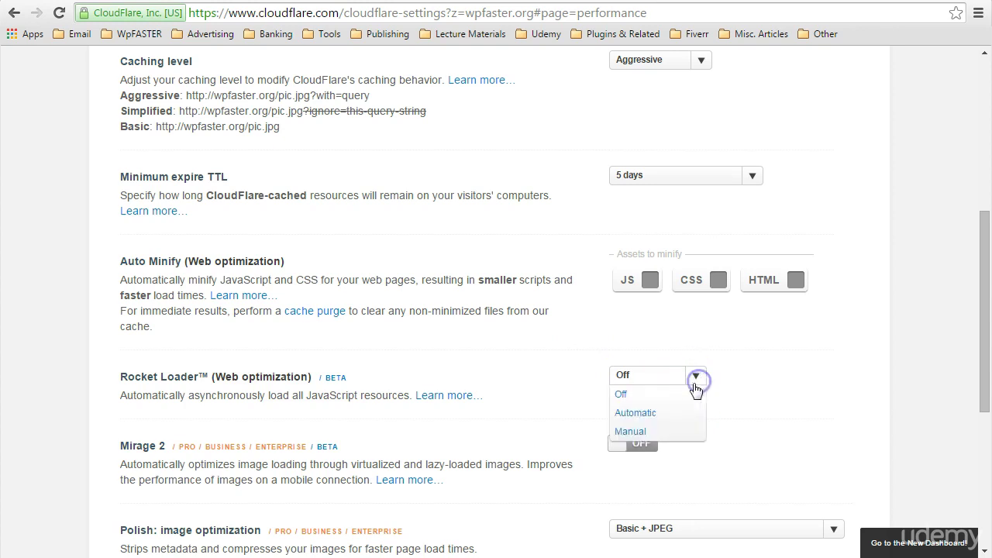
click(672, 415)
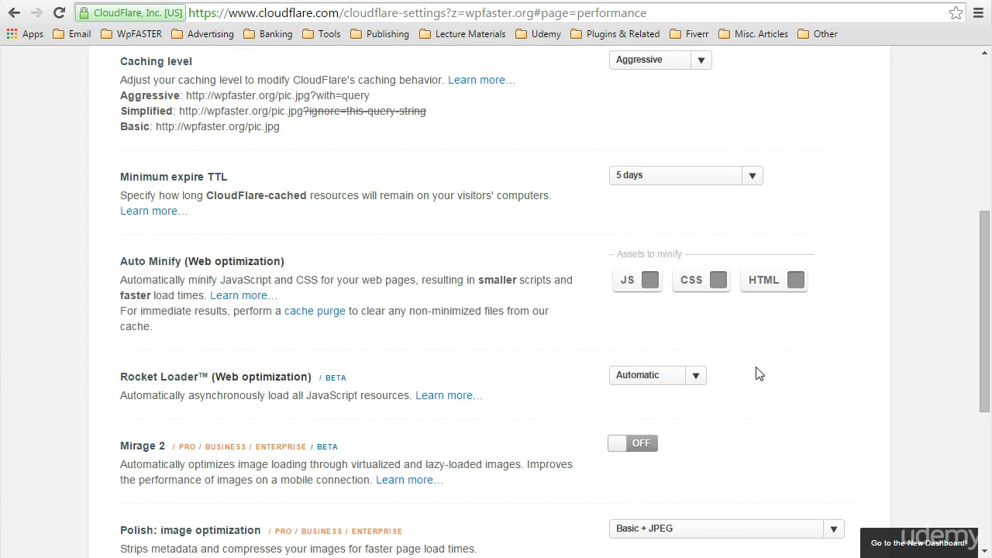
click(696, 376)
click(686, 391)
- Review the Mirage 2 image loading setting and the plans it is offered on
scroll(531, 363, down, 1)
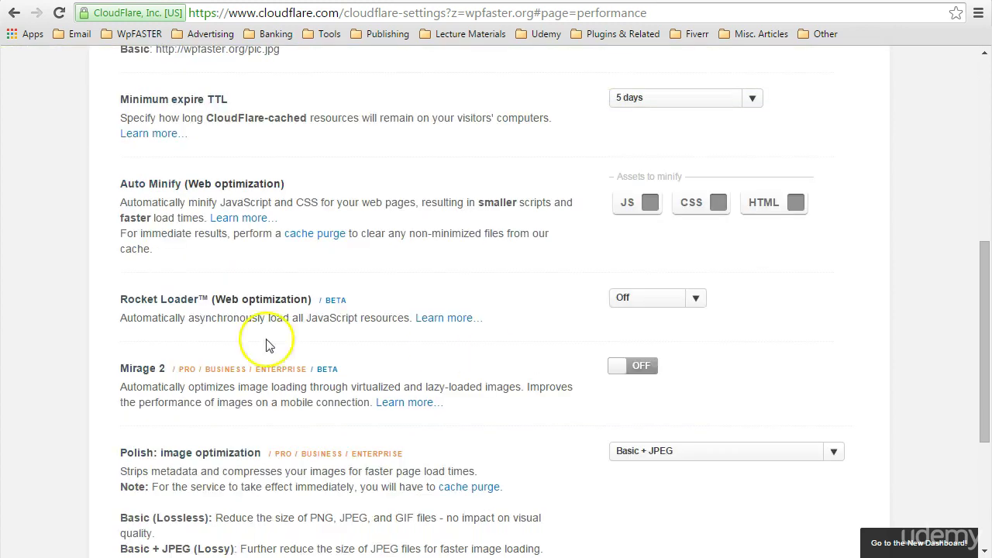
click(187, 369)
click(160, 365)
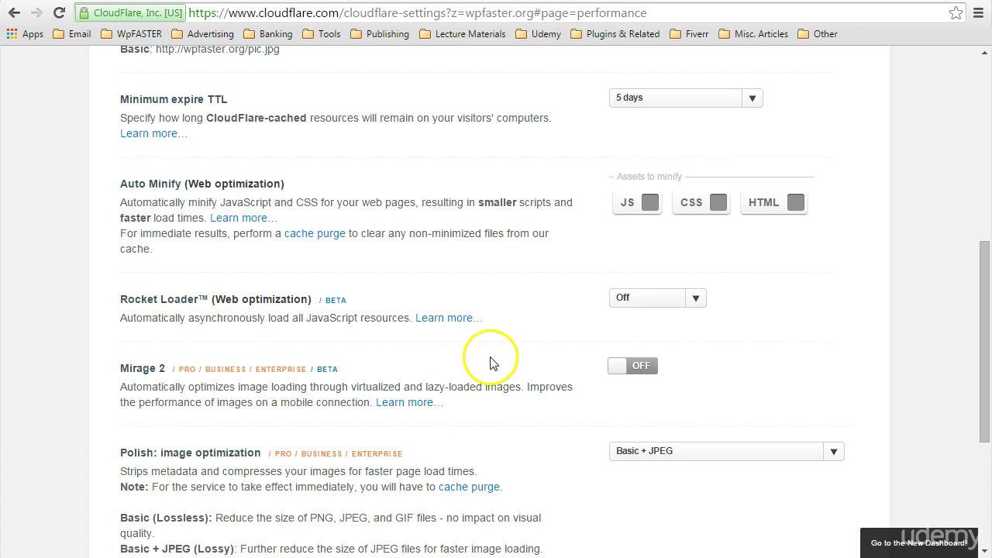
- Review the Polish image optimization setting, its plans and its compression options, keeping Basic + JPEG selected
scroll(483, 362, down, 1)
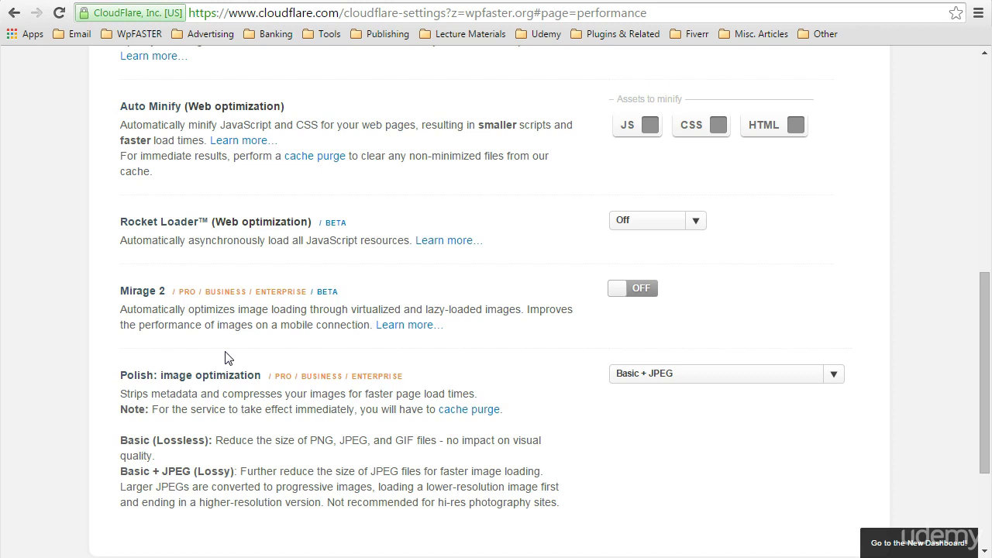
click(284, 374)
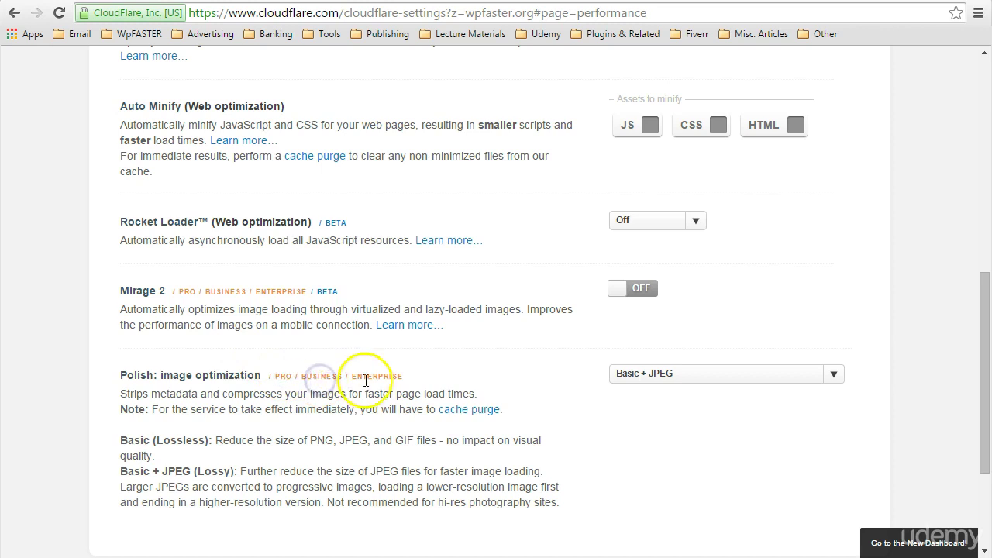
scroll(499, 378, down, 1)
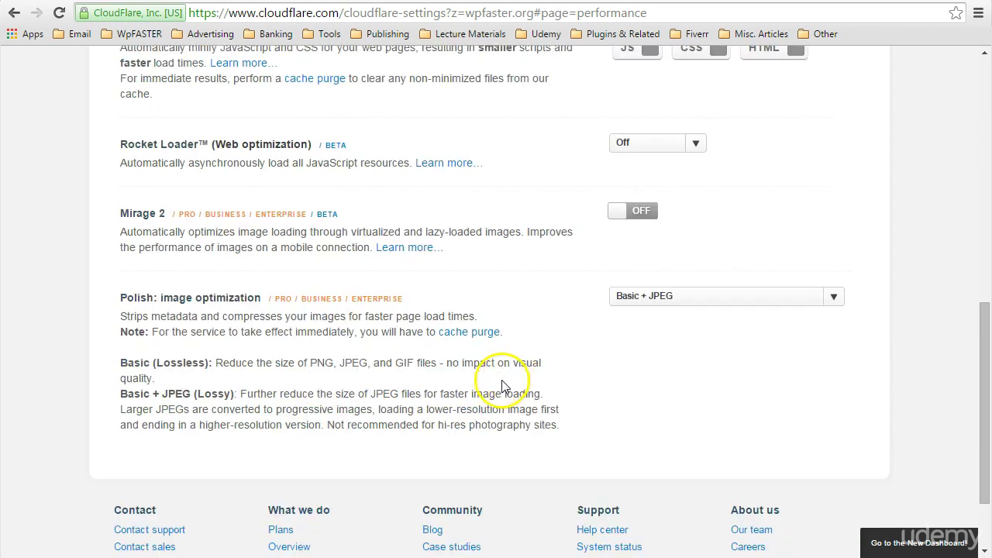
scroll(504, 377, up, 1)
click(834, 377)
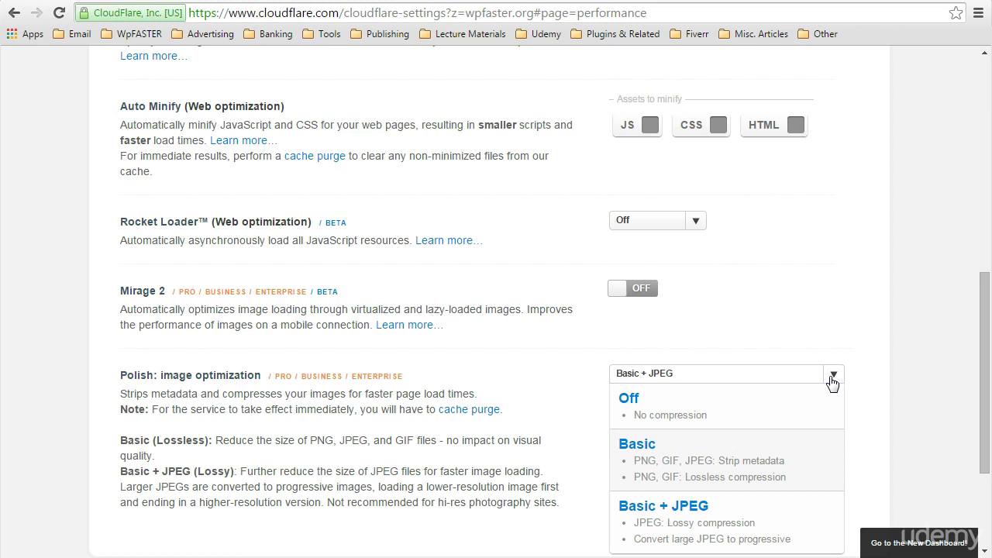
click(831, 375)
scroll(848, 370, up, 5)
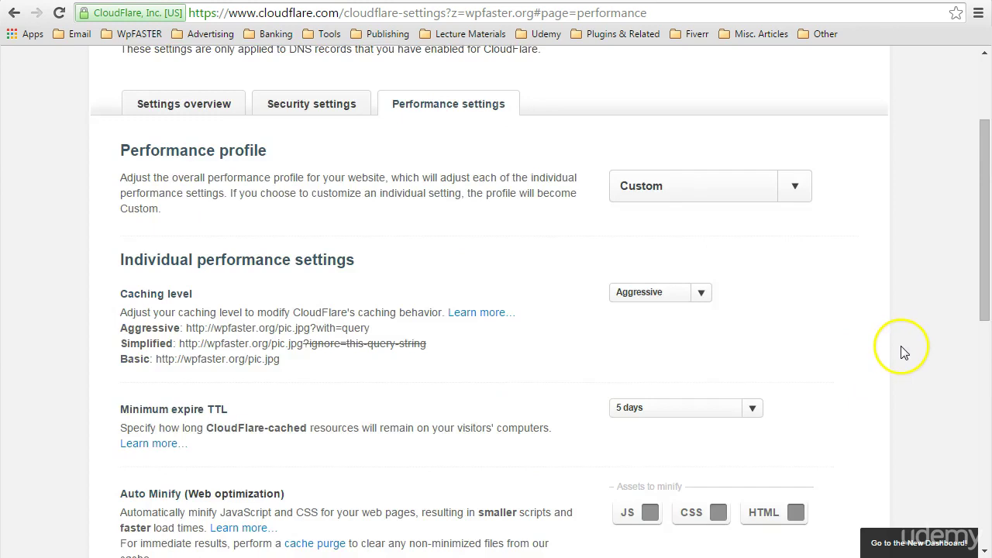
scroll(901, 352, up, 2)
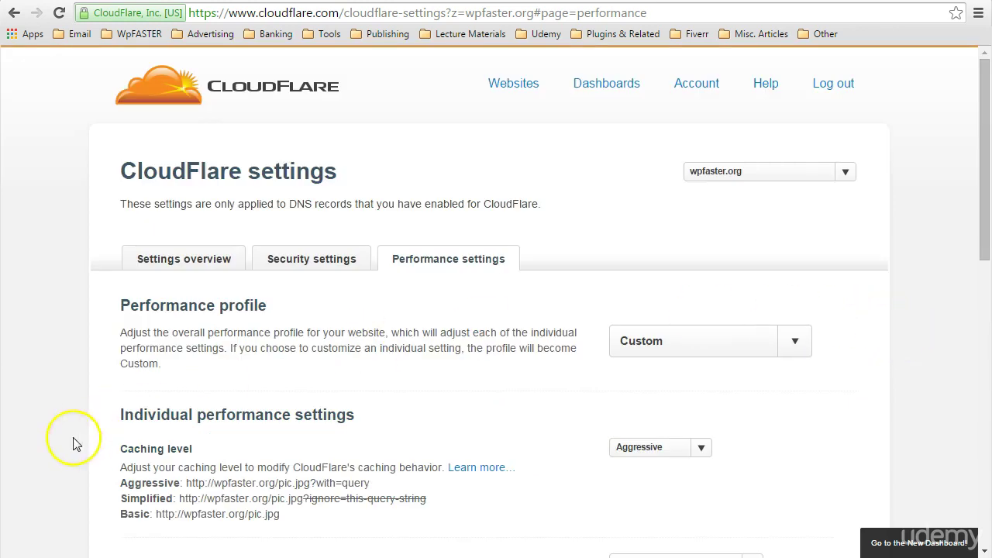